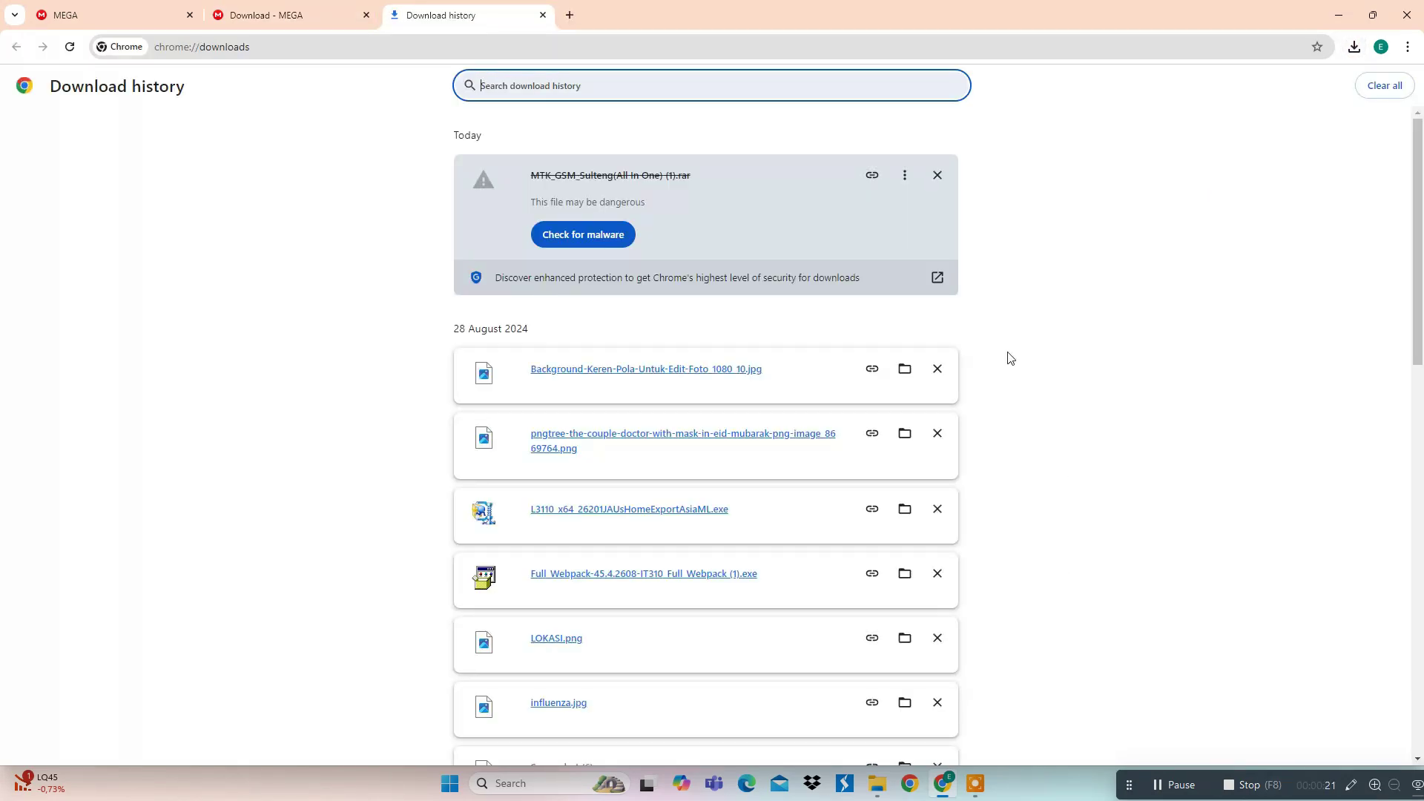
- Keep the flagged MTK_GSM_Sulteng(All In One) (1).rar download despite Chrome's suspicious-file warning
{"action": "left_click", "coordinate": [904, 176]}
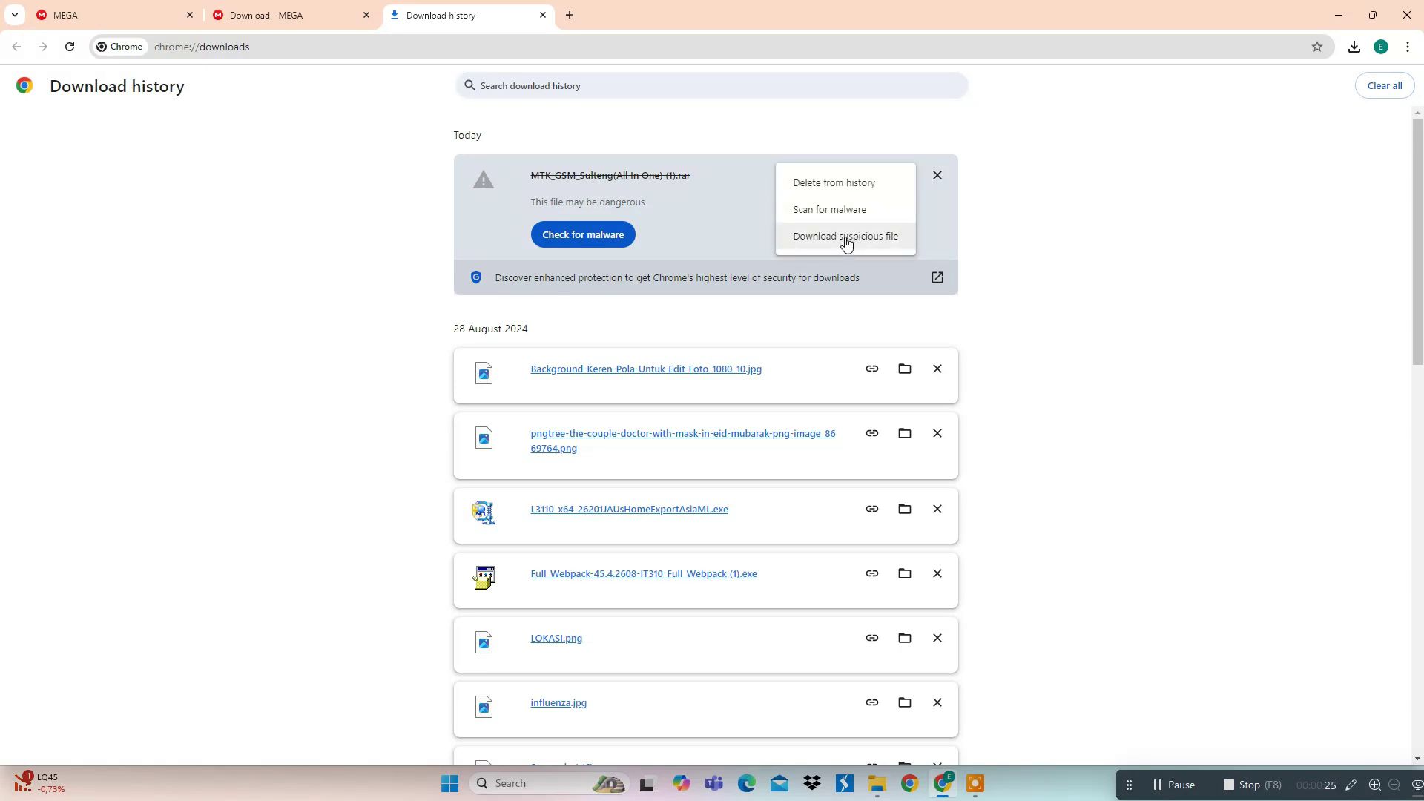
{"action": "left_click", "coordinate": [811, 238]}
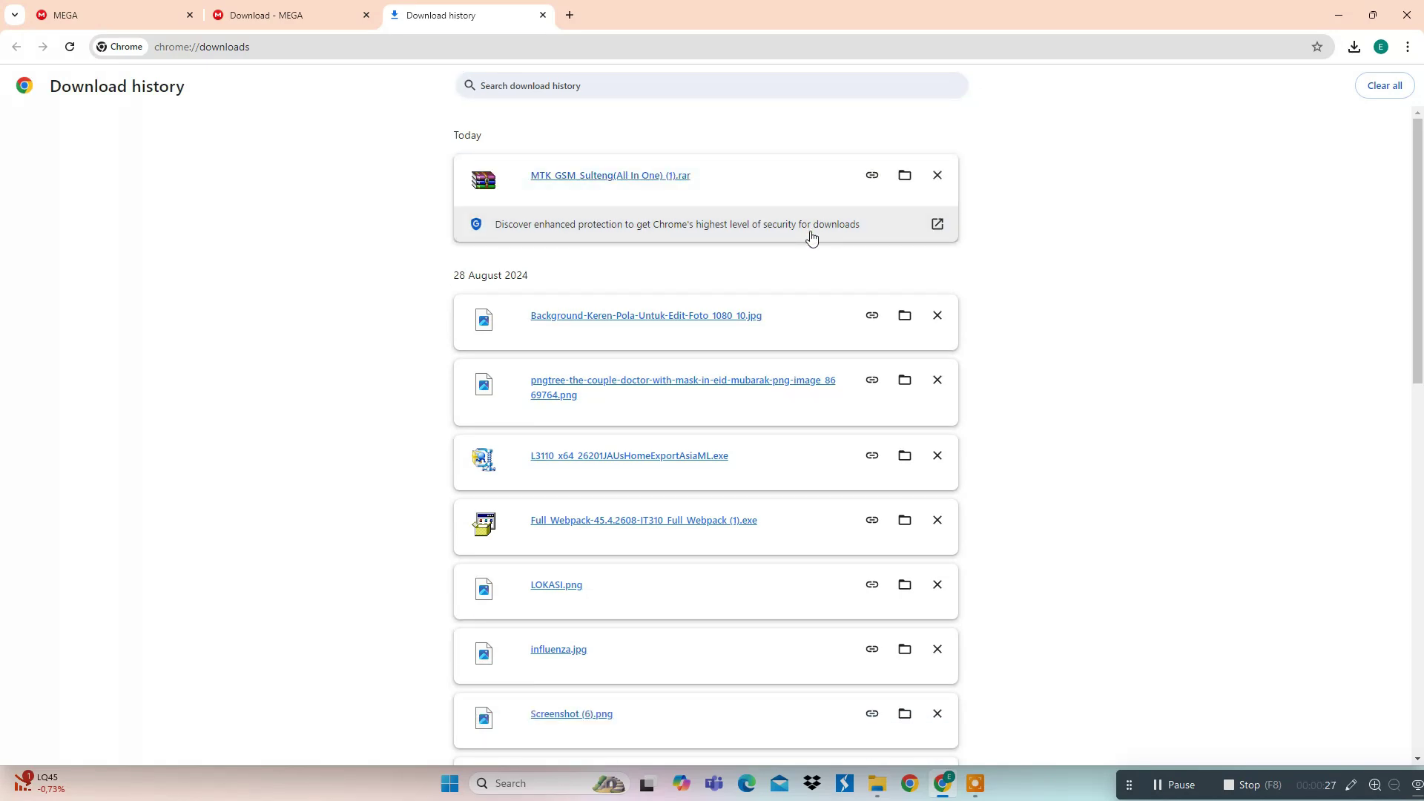
{"action": "left_click", "coordinate": [1024, 329]}
{"action": "left_click_drag", "start_coordinate": [1290, 778], "coordinate": [917, 779]}
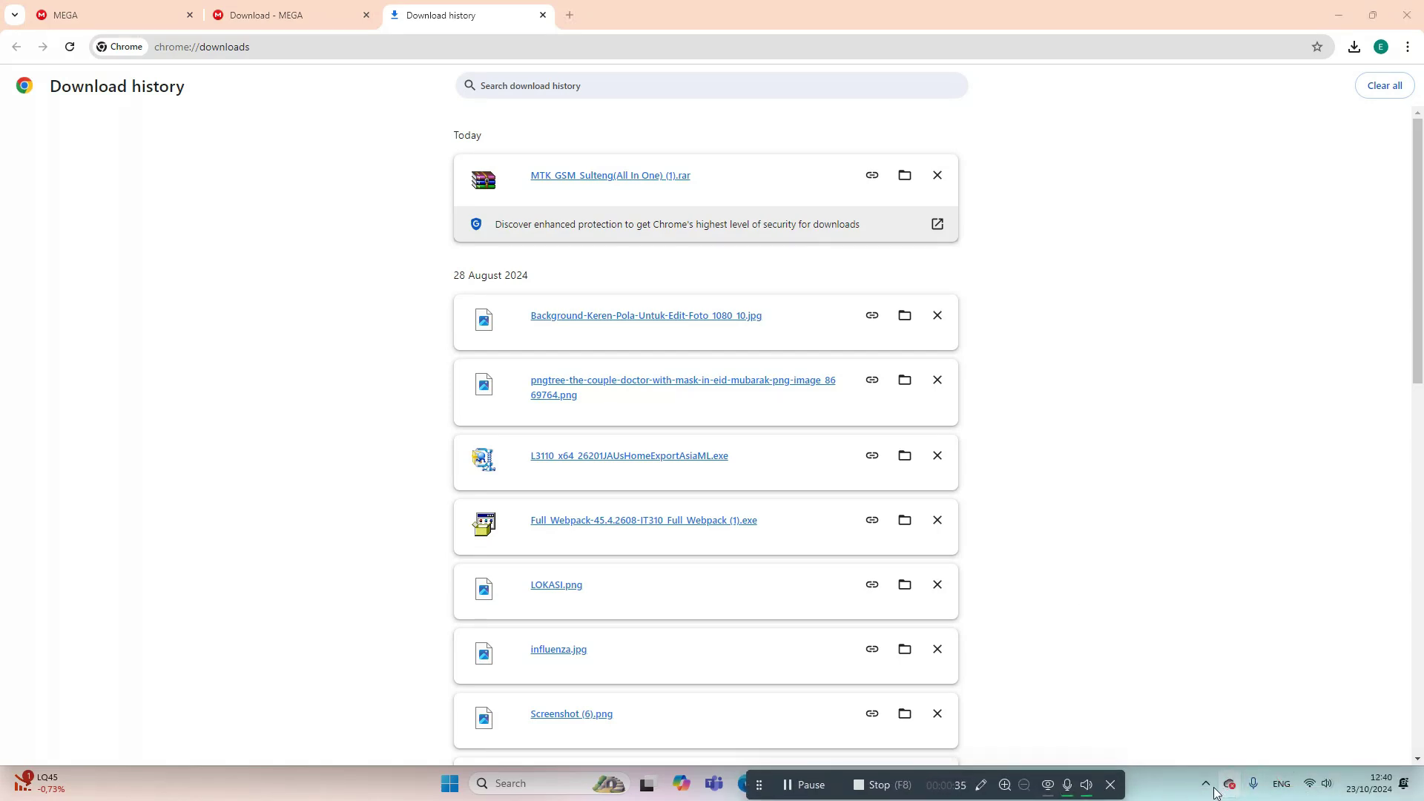
- Turn off Real-time protection under Virus & threat protection settings, approving UAC, then minimize Windows Security
{"action": "left_click", "coordinate": [1203, 784]}
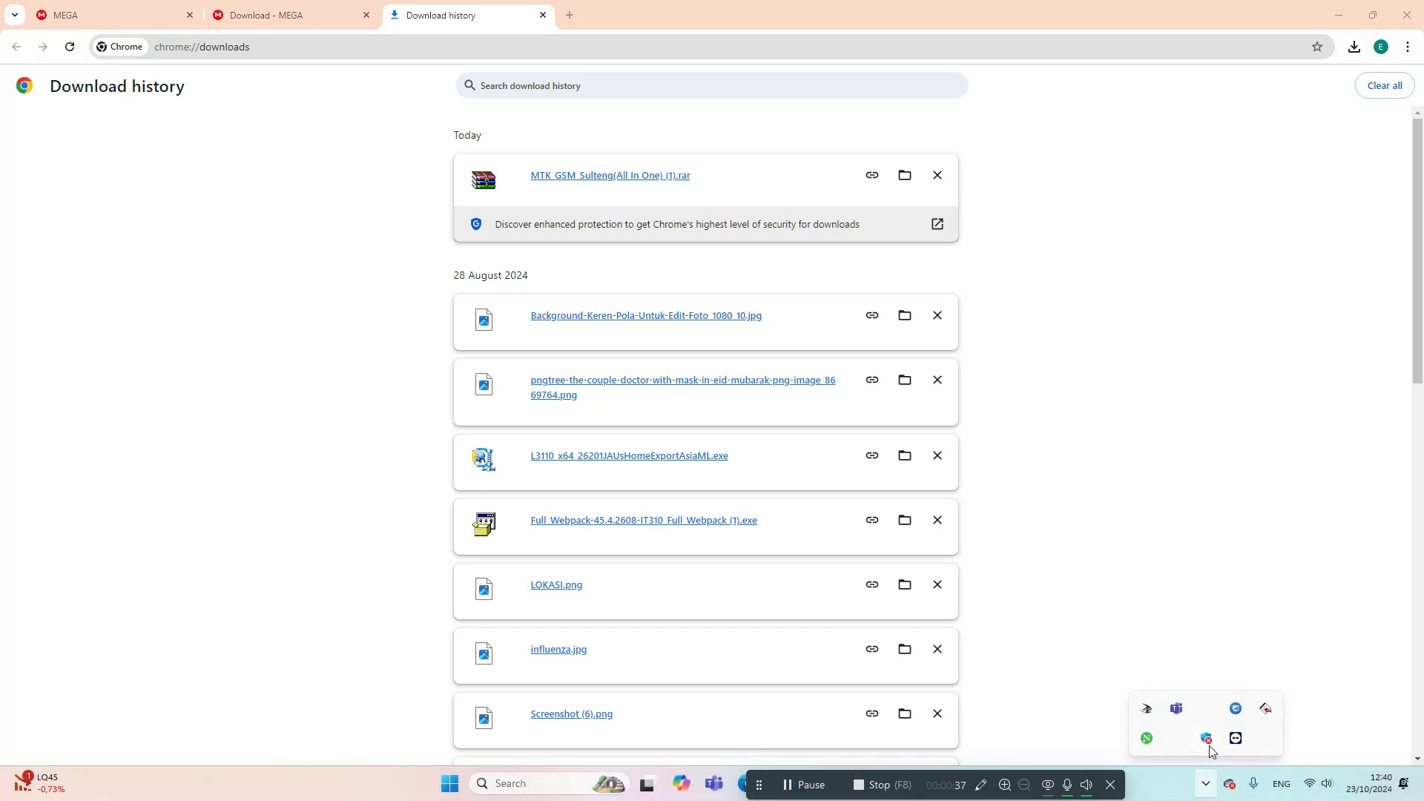
{"action": "left_click", "coordinate": [1207, 738]}
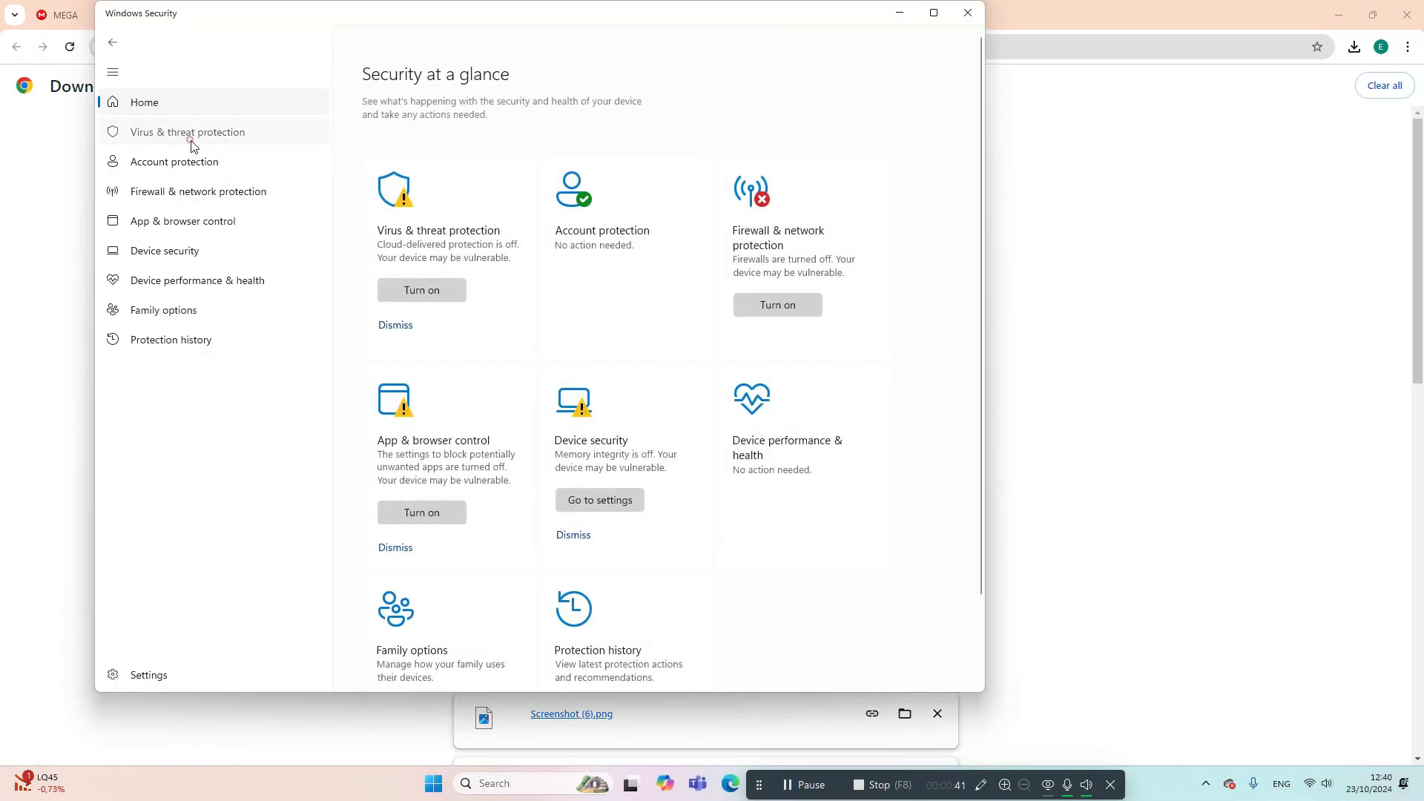
{"action": "left_click", "coordinate": [192, 138]}
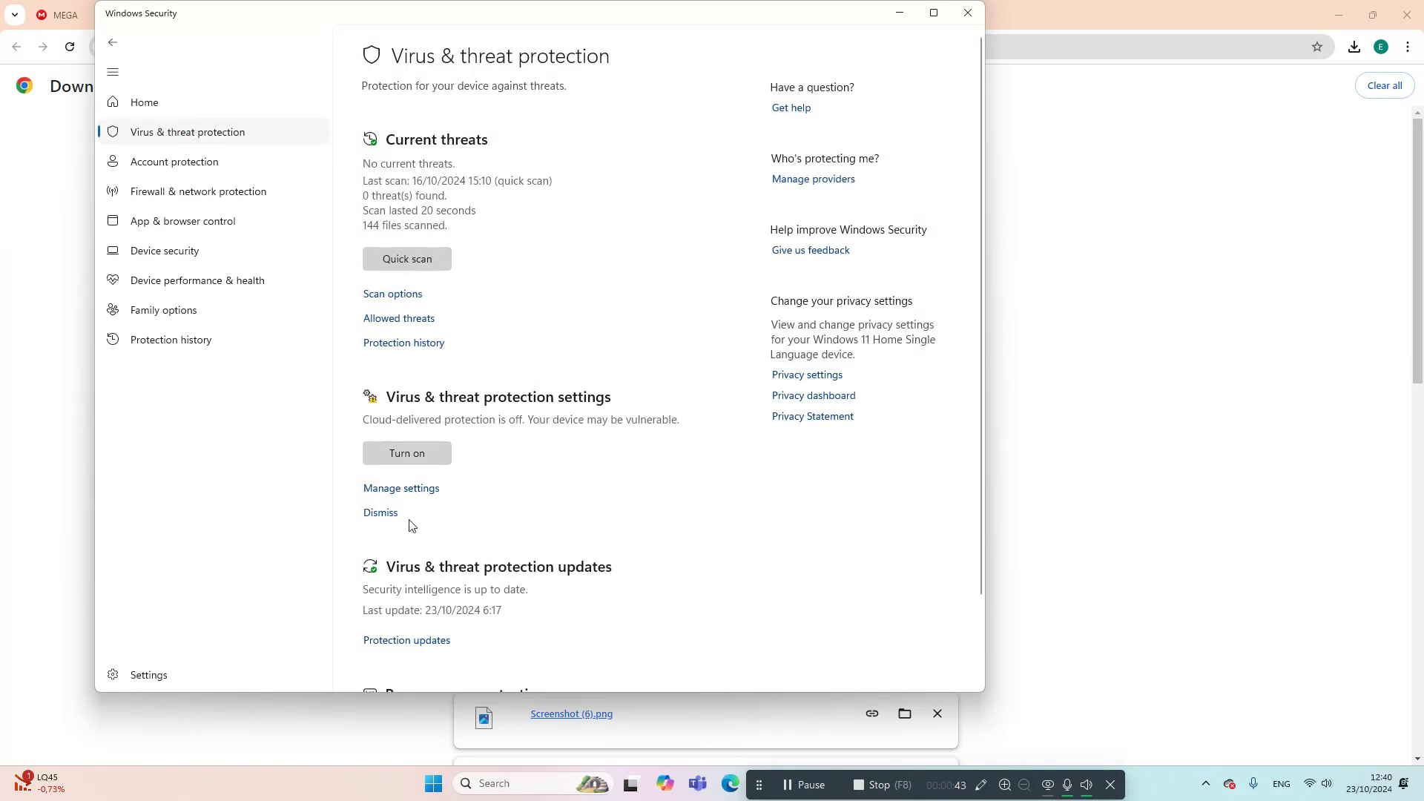
{"action": "left_click", "coordinate": [401, 488]}
{"action": "left_click", "coordinate": [364, 231]}
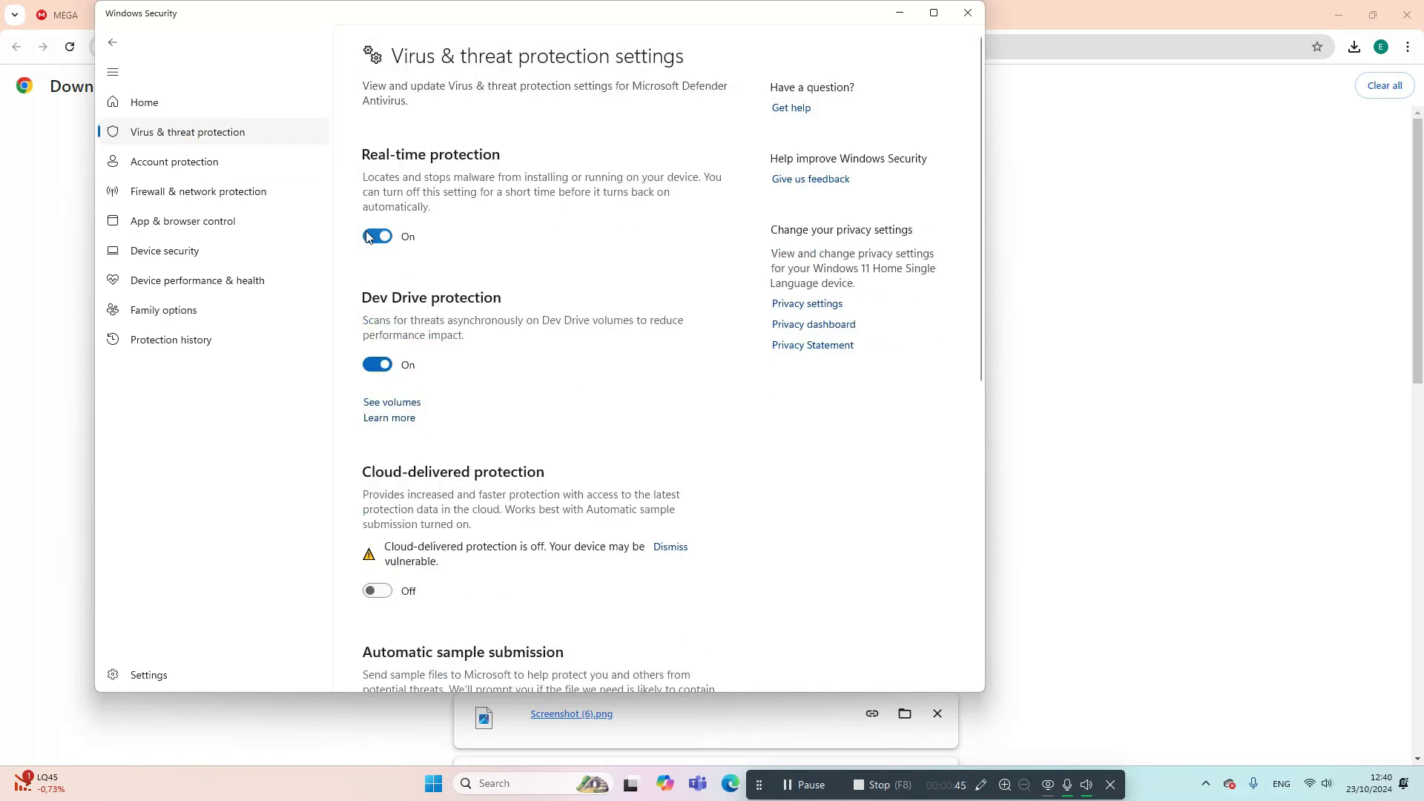
{"action": "left_click", "coordinate": [588, 509]}
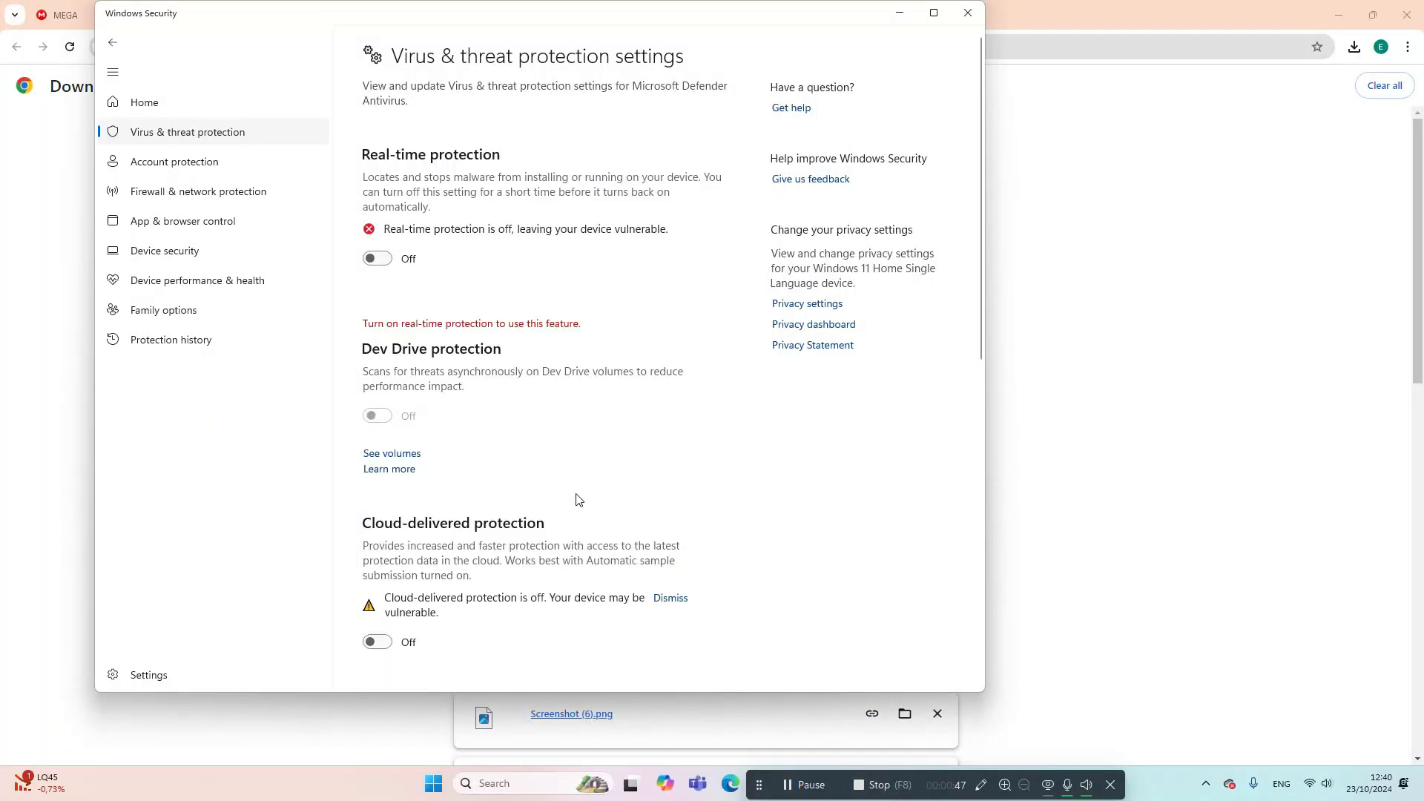
{"action": "left_click", "coordinate": [898, 11]}
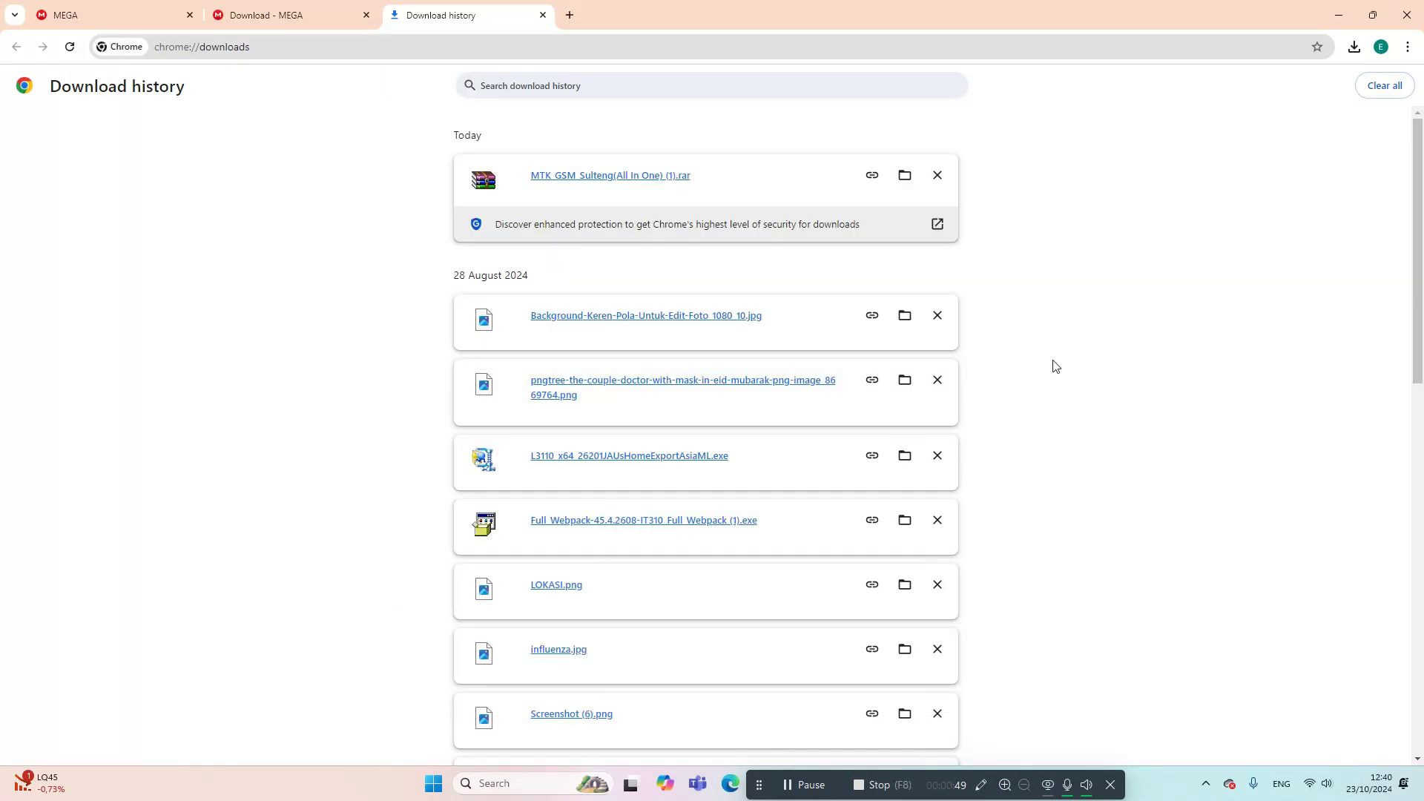
- Show the downloaded rar in Downloads and open the MTK_GSM_Sulteng(All In One) folder
{"action": "left_click", "coordinate": [907, 178]}
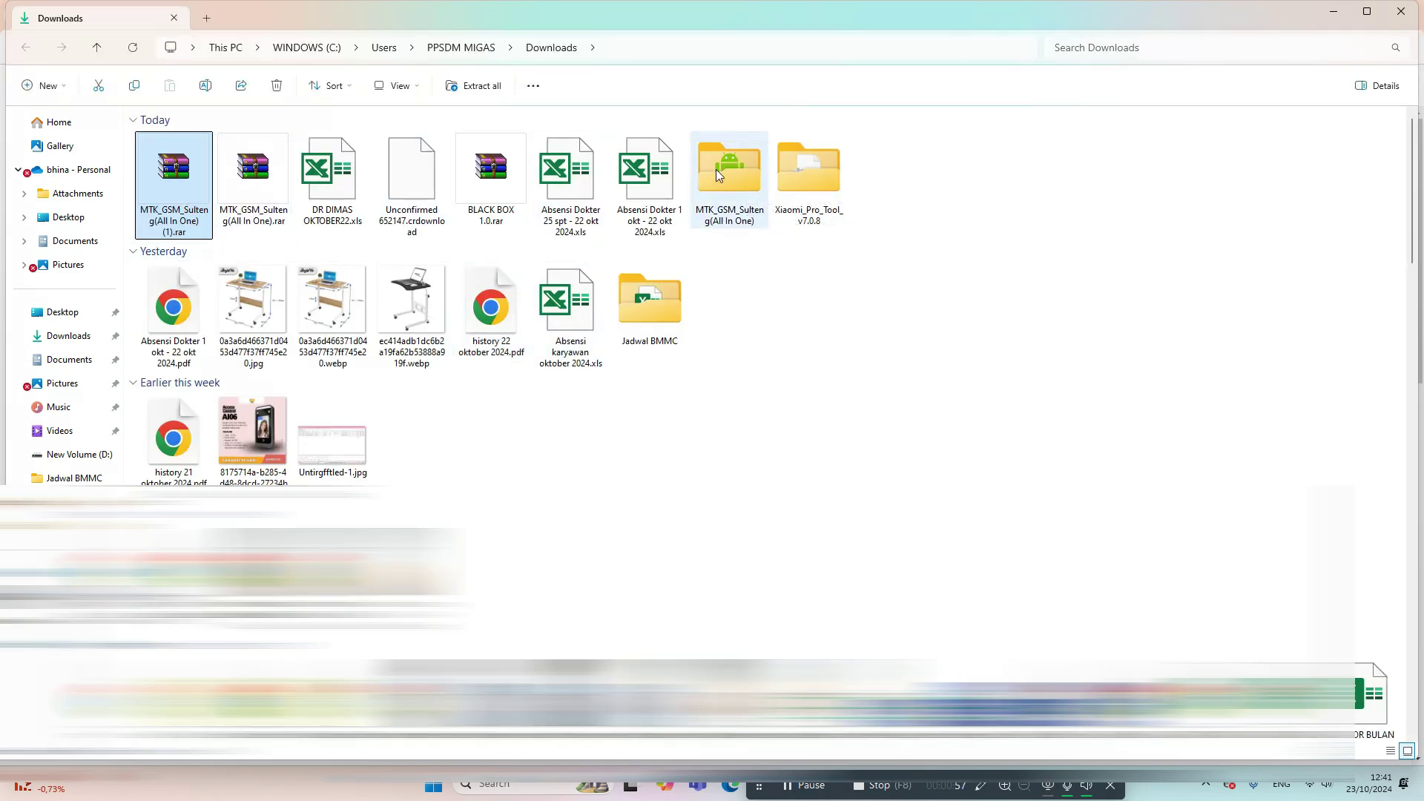
{"action": "left_click", "coordinate": [744, 167]}
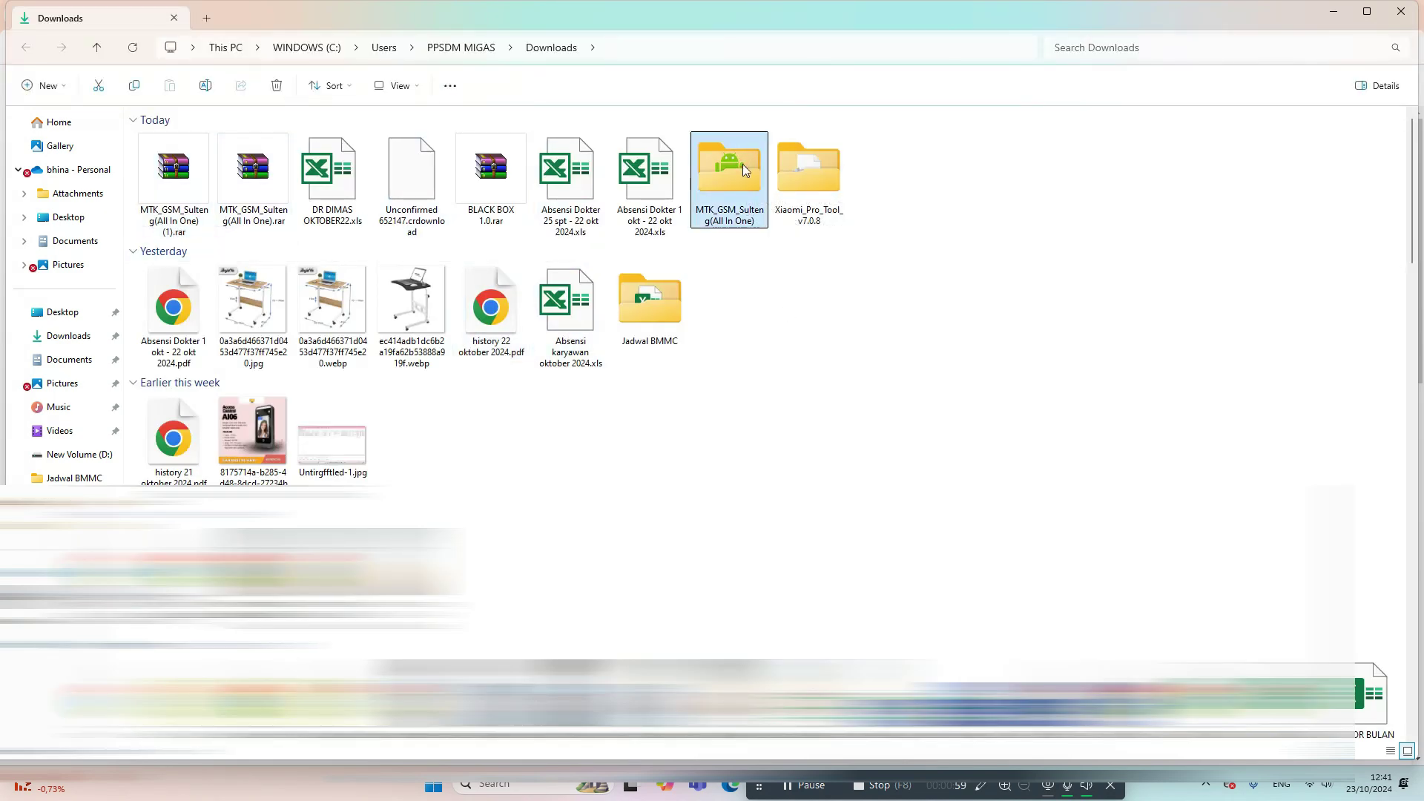
{"action": "left_click", "coordinate": [161, 170]}
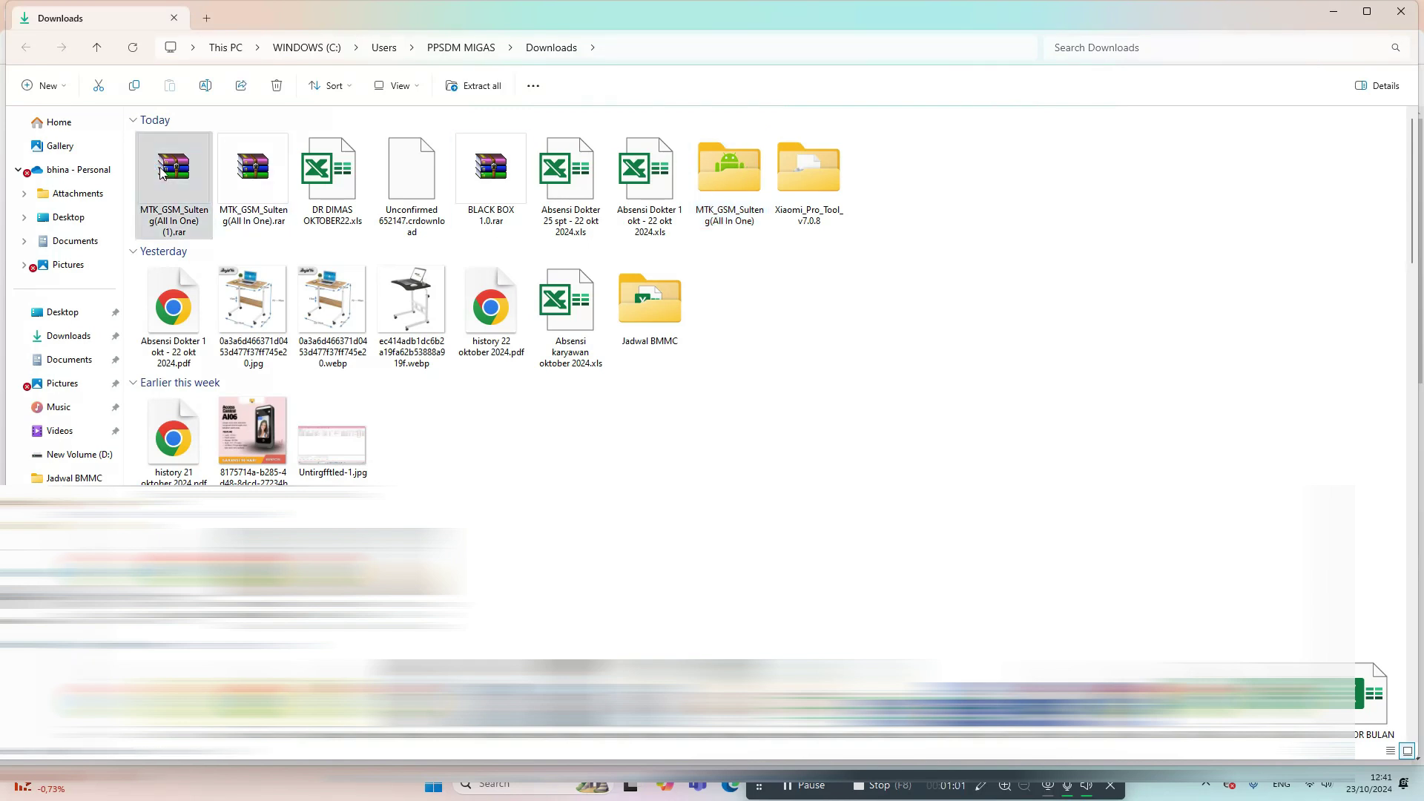
{"action": "right_click", "coordinate": [160, 170]}
{"action": "left_click", "coordinate": [230, 447]}
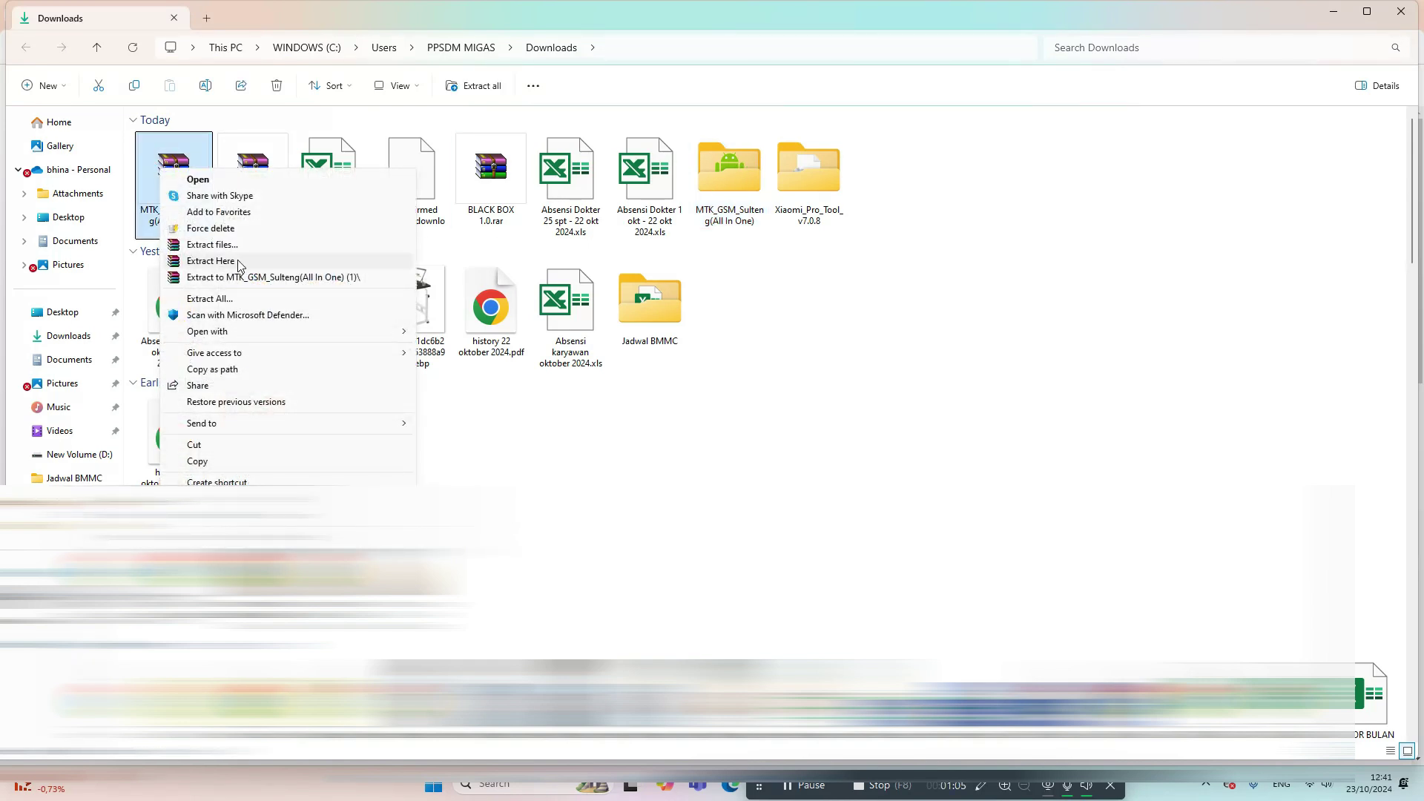
{"action": "left_click", "coordinate": [902, 382]}
{"action": "left_click", "coordinate": [729, 202]}
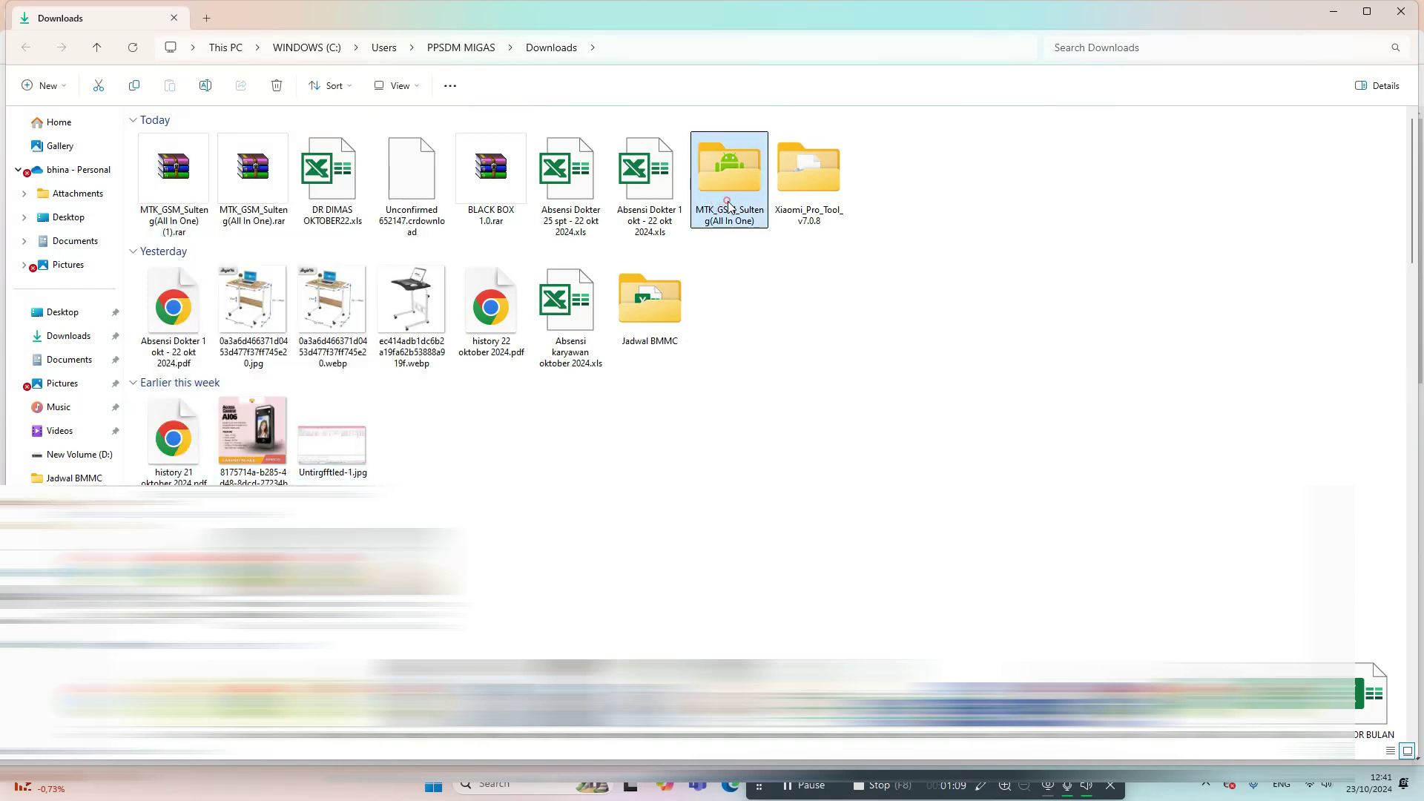
{"action": "double_click", "coordinate": [729, 197]}
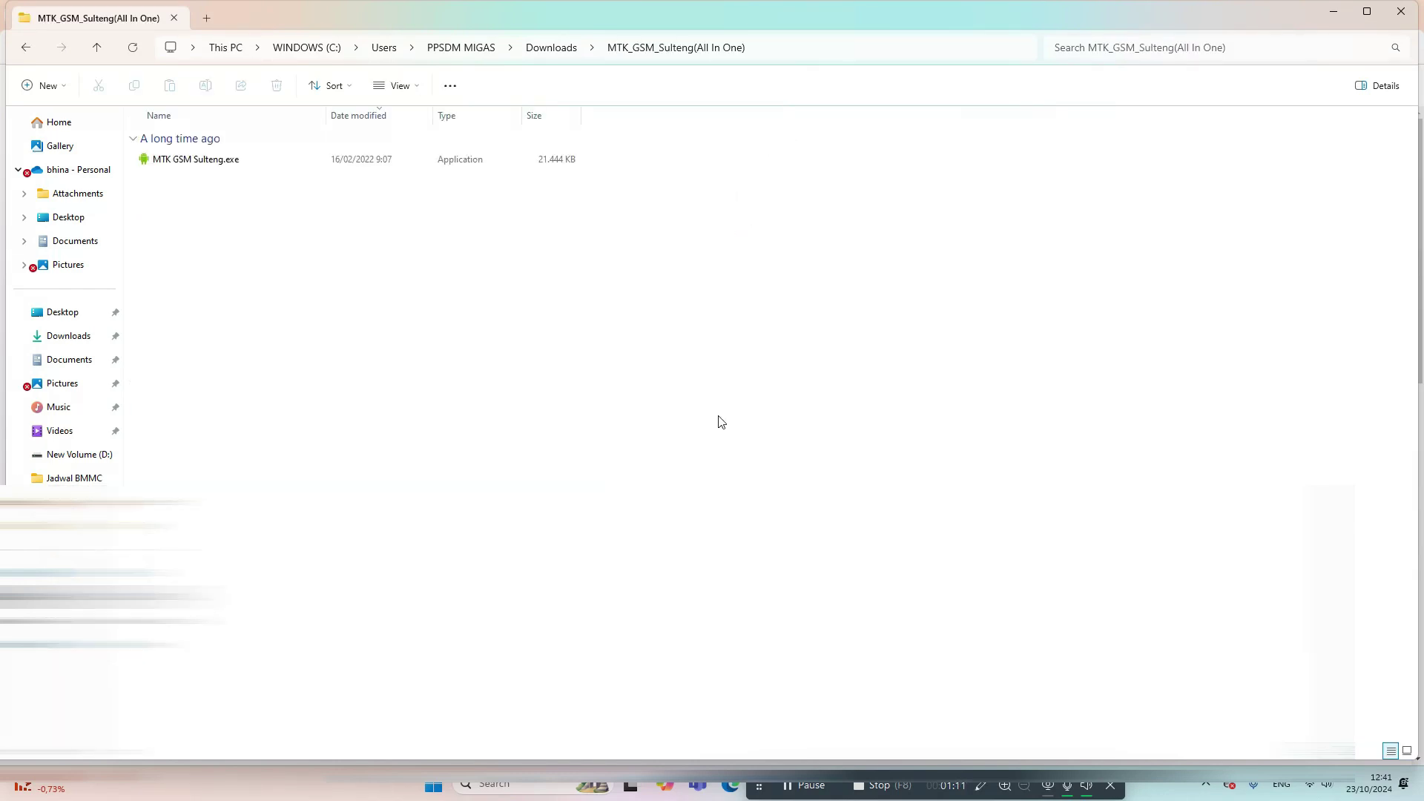
- Launch MTK GSM Sulteng.exe, getting past the SmartScreen warning with More info and Run anyway
{"action": "left_click", "coordinate": [220, 159]}
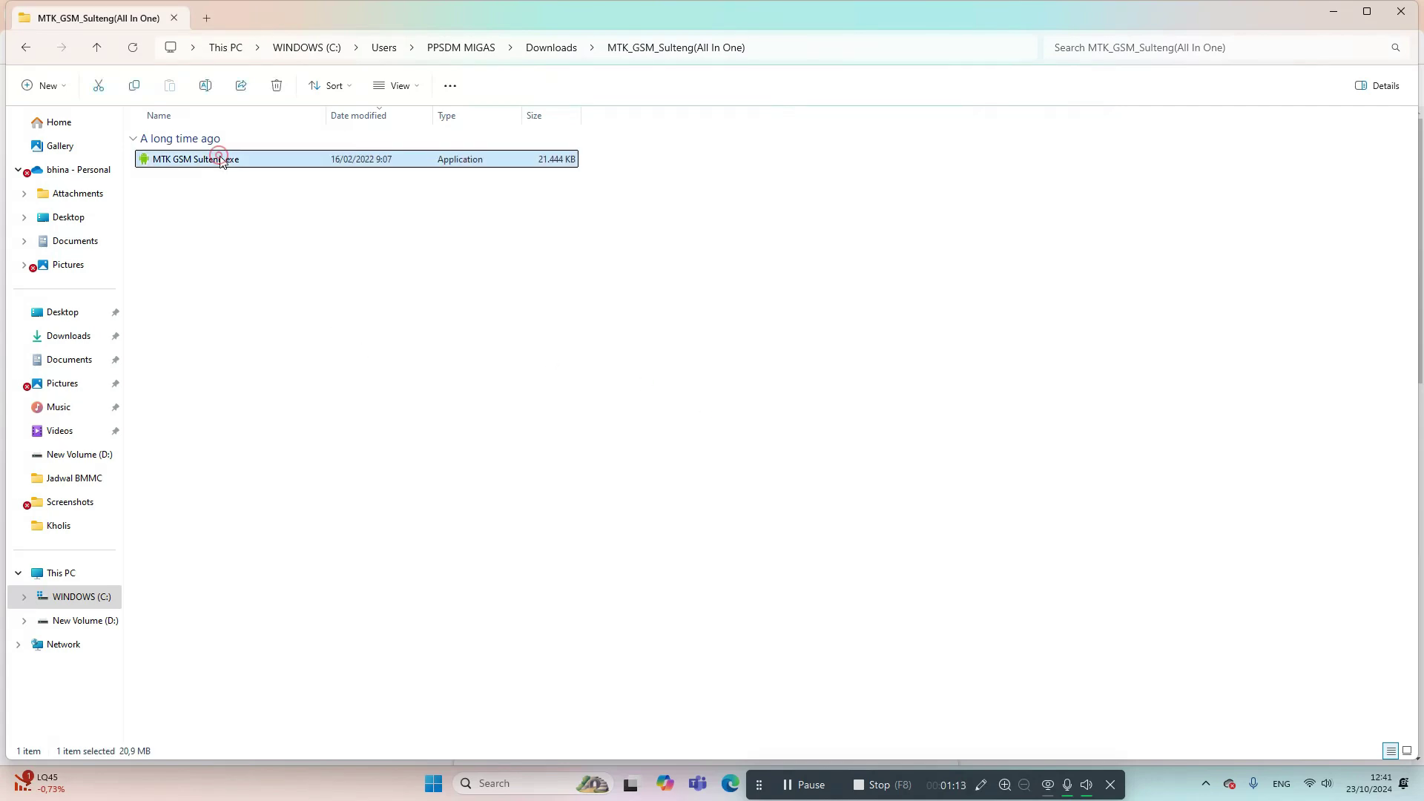
{"action": "right_click", "coordinate": [221, 161]}
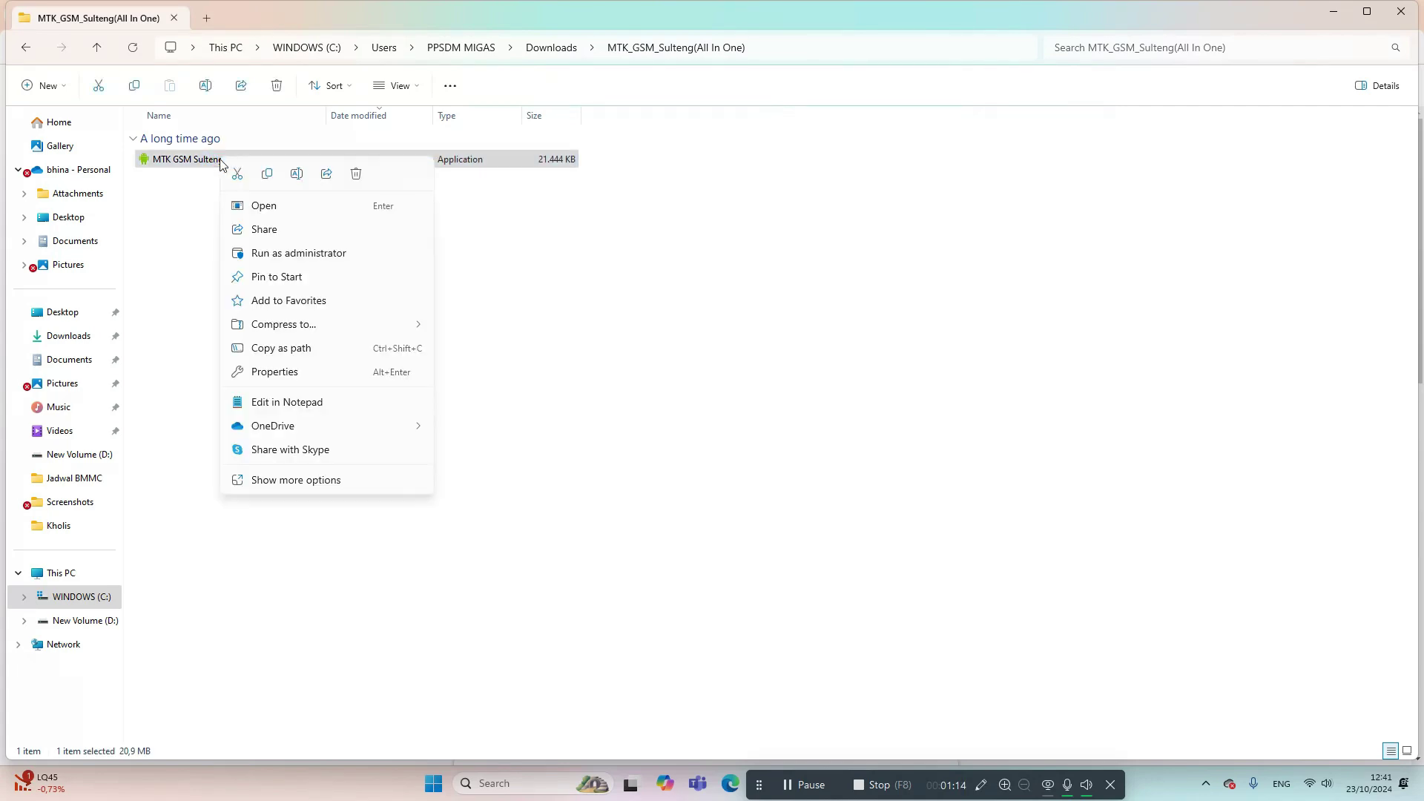
{"action": "left_click", "coordinate": [251, 214]}
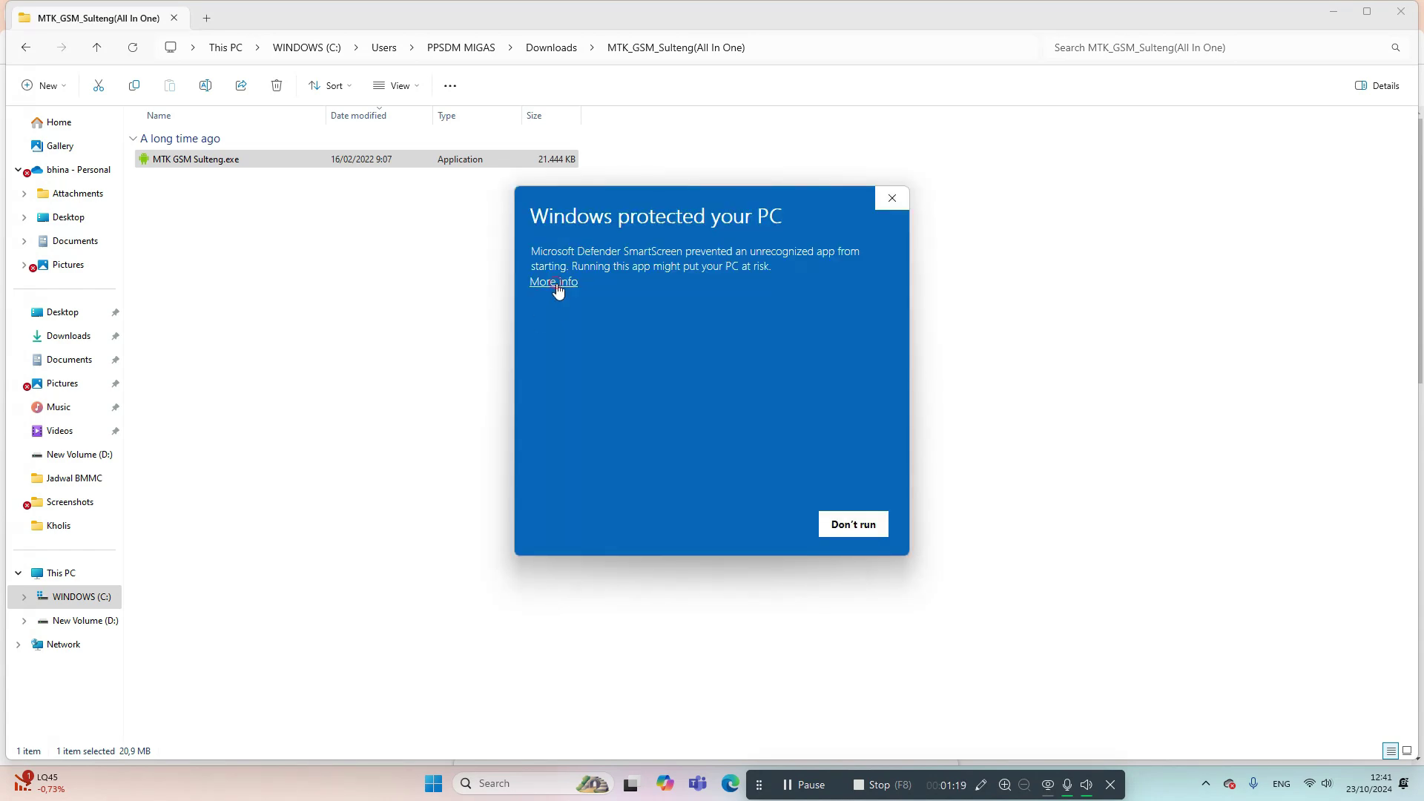
{"action": "left_click", "coordinate": [556, 283]}
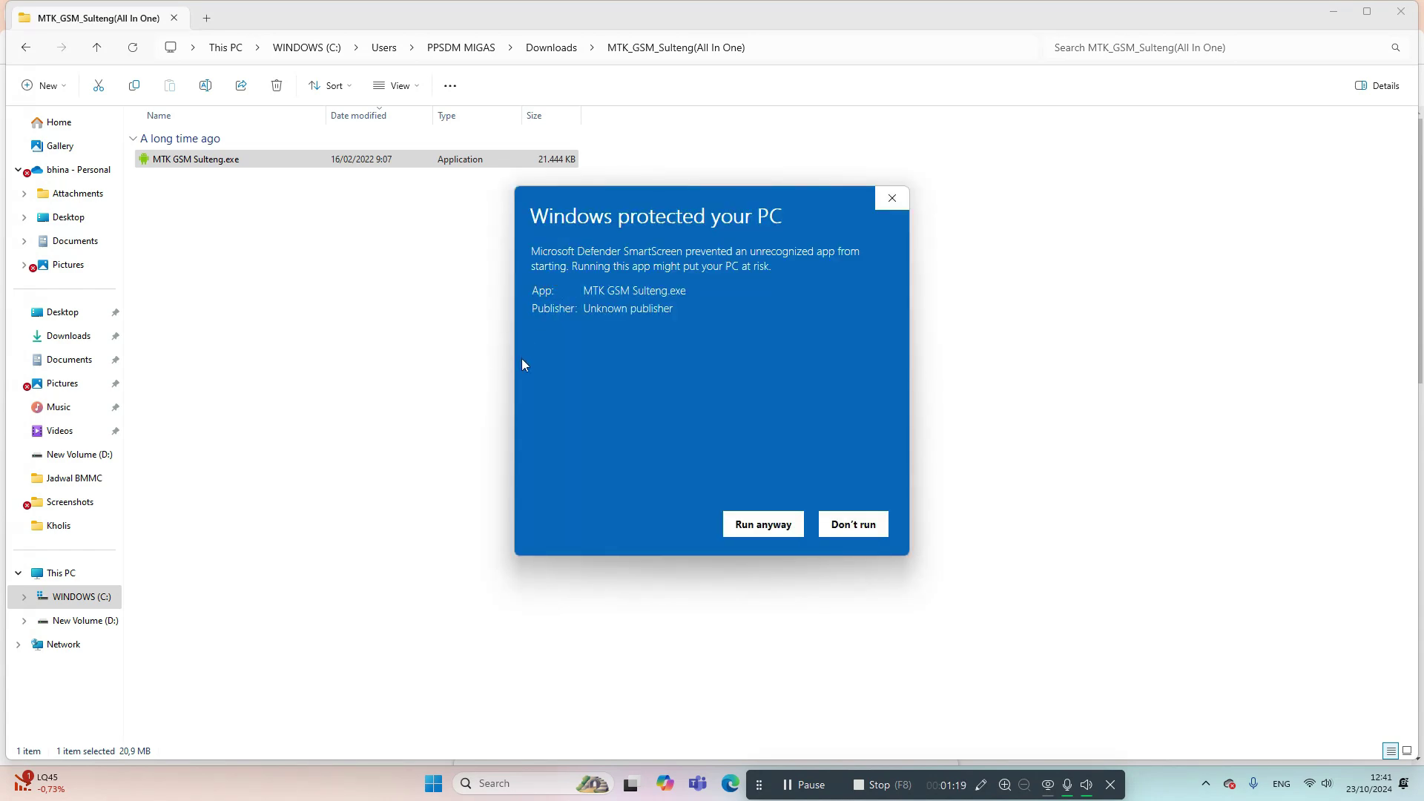
{"action": "left_click", "coordinate": [751, 533]}
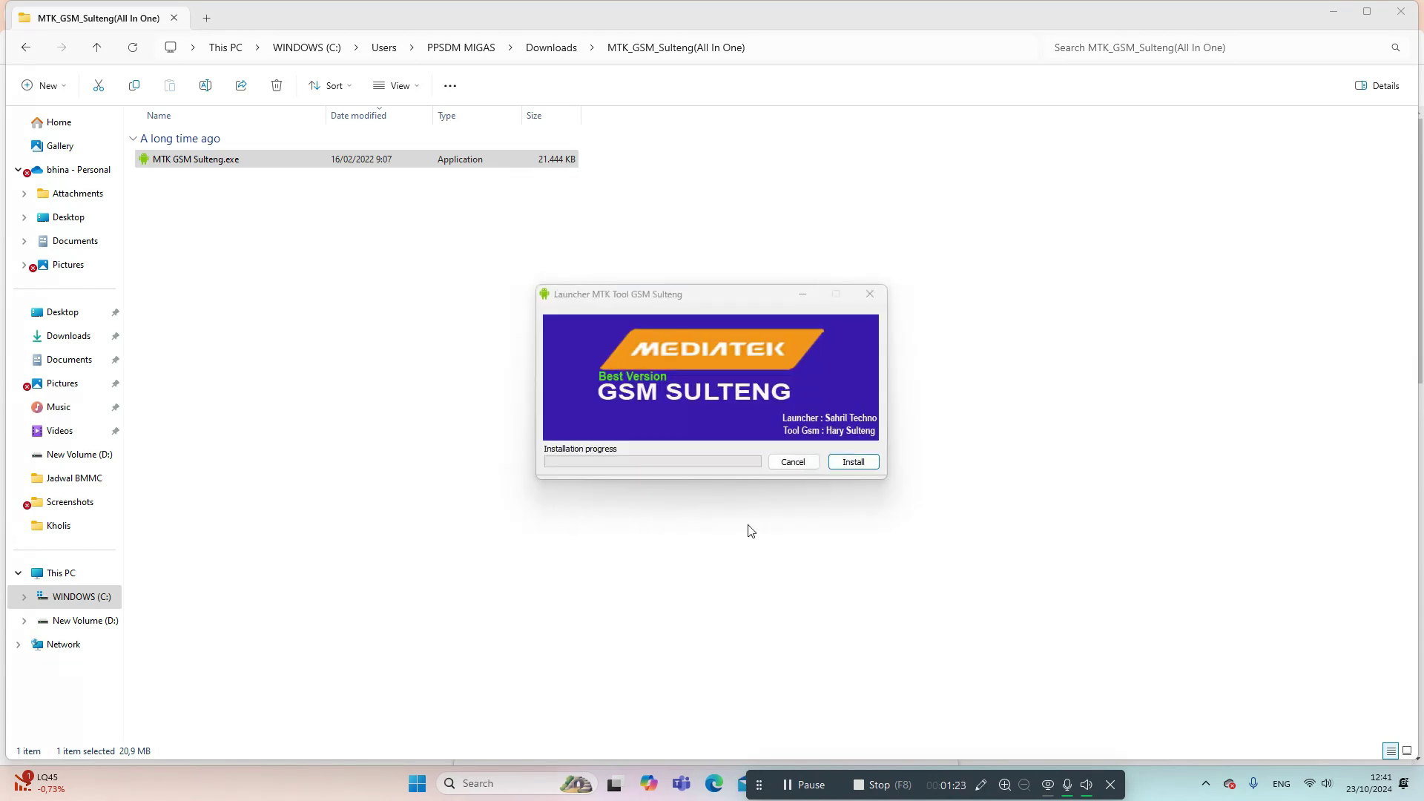
- Install MTK GSM Sulteng with administrator approval, then minimize the YouTube page in Chrome
{"action": "left_click", "coordinate": [854, 462]}
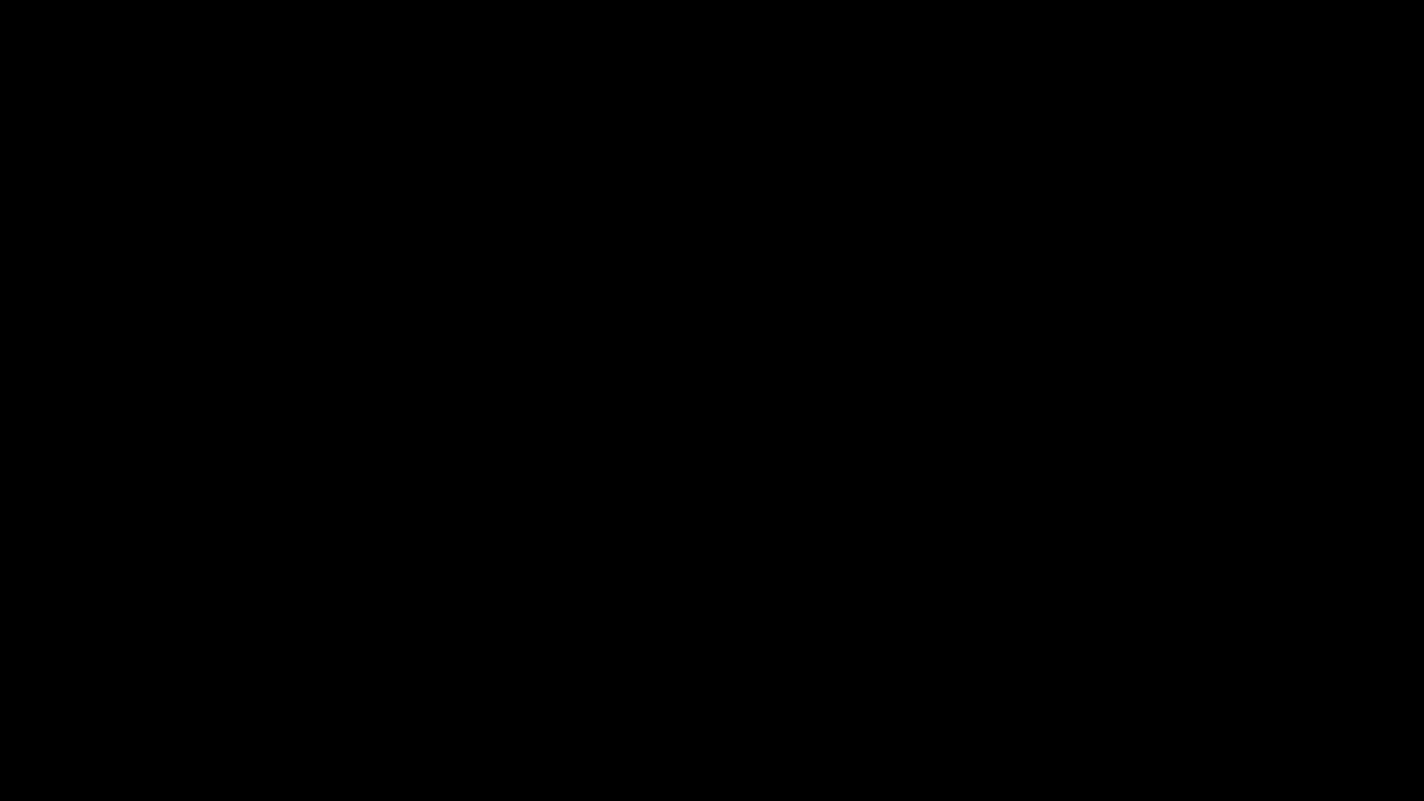
{"action": "left_click", "coordinate": [660, 525]}
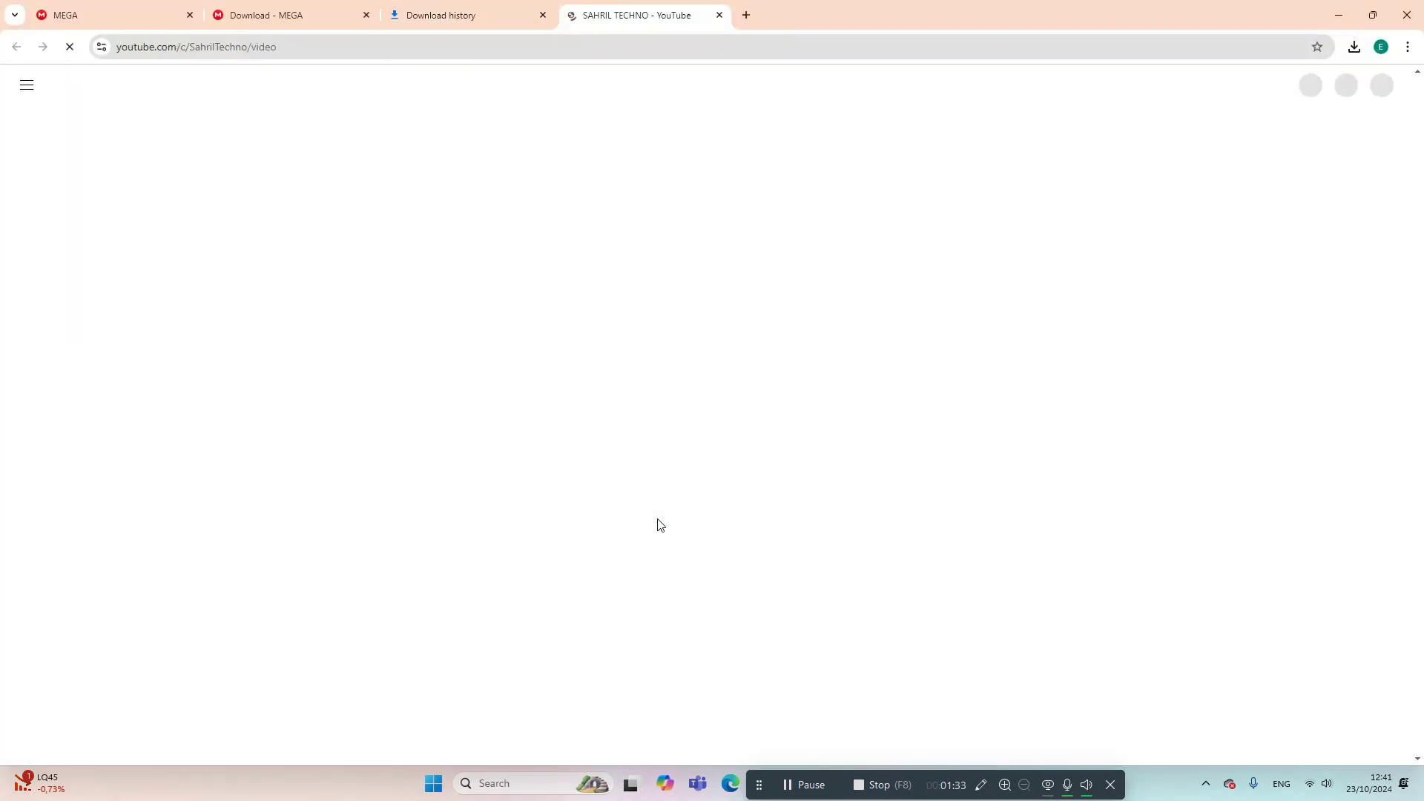
{"action": "left_click", "coordinate": [1337, 13]}
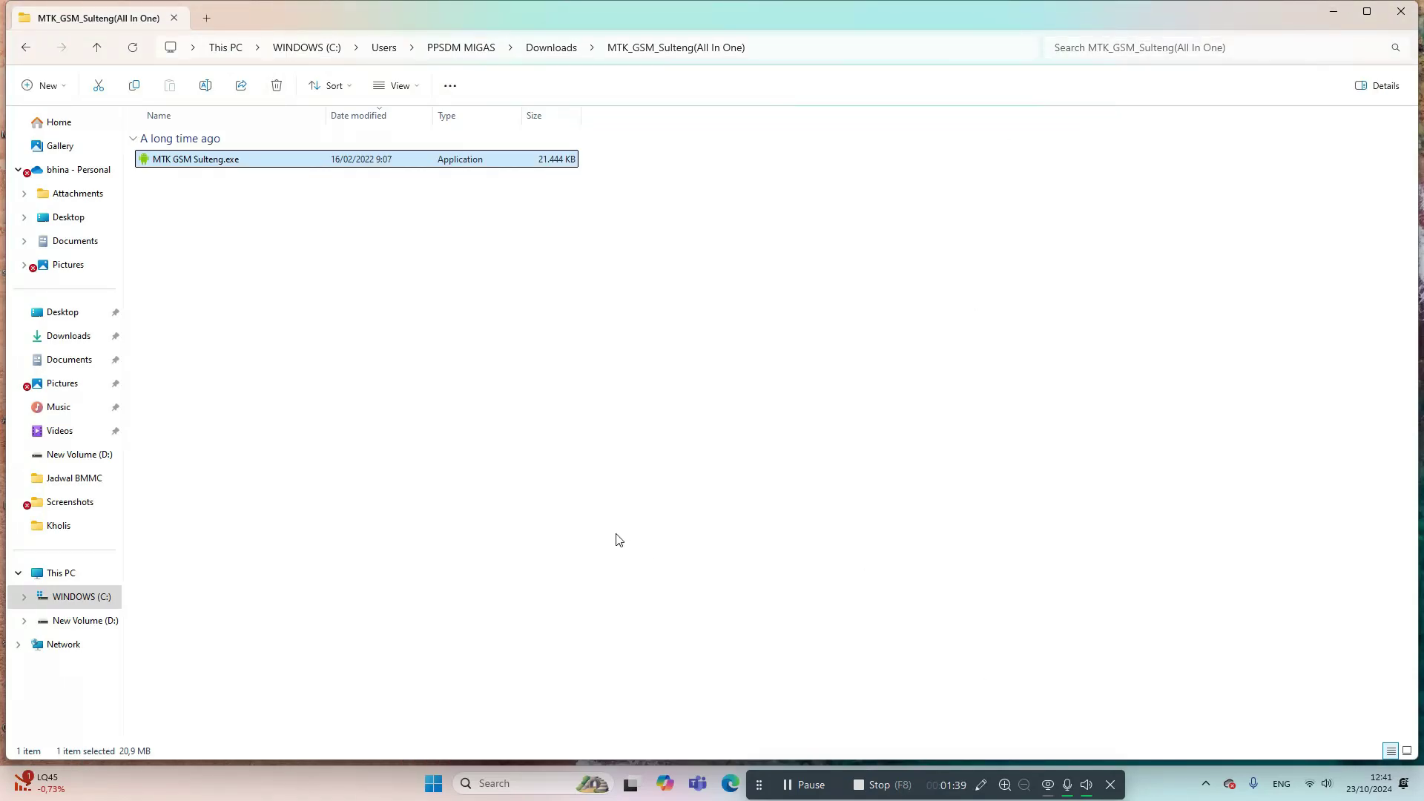
- Browse the WINDOWS (C:) drive via This PC, then minimize both Explorer windows and the attendance app
{"action": "left_click_drag", "start_coordinate": [1094, 779], "coordinate": [1320, 777]}
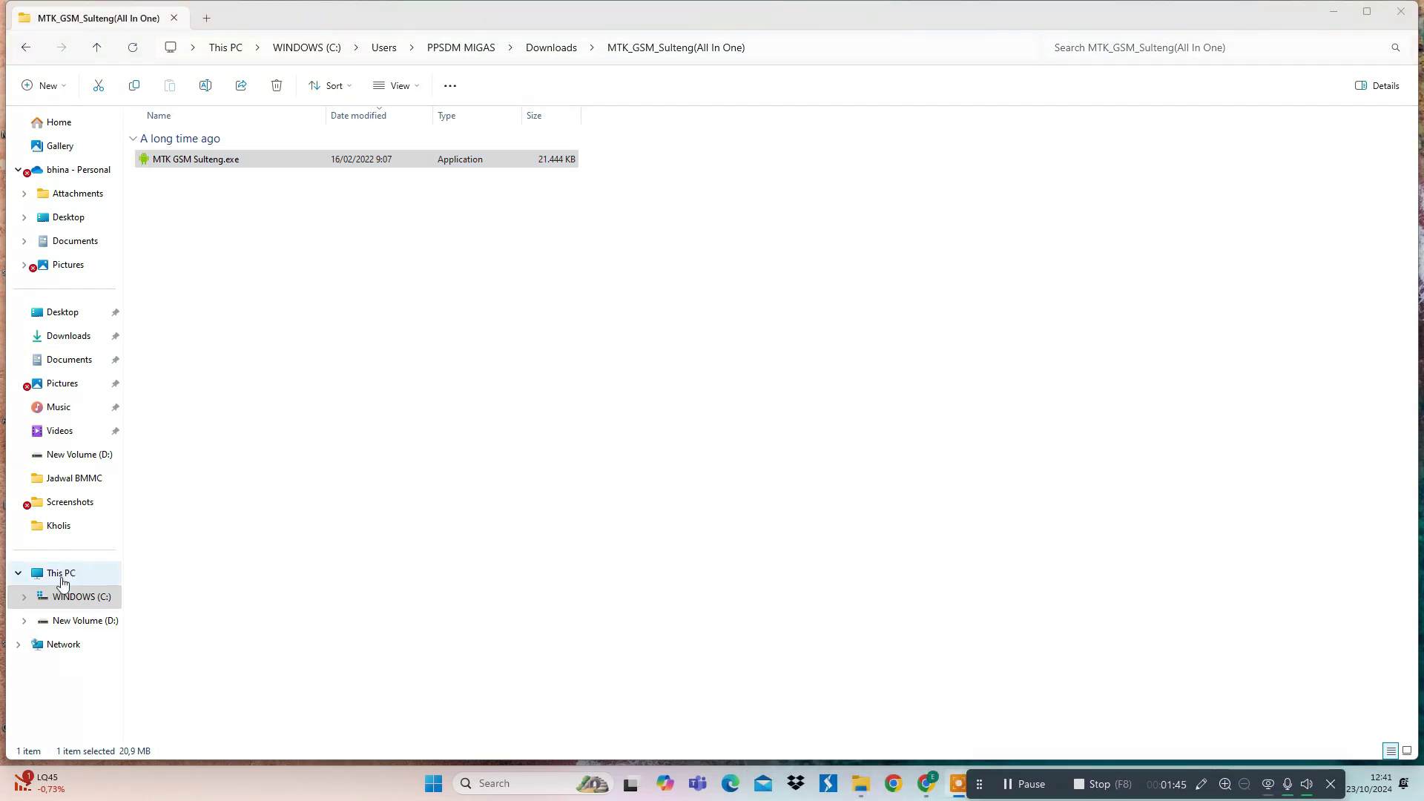
{"action": "left_click", "coordinate": [62, 582]}
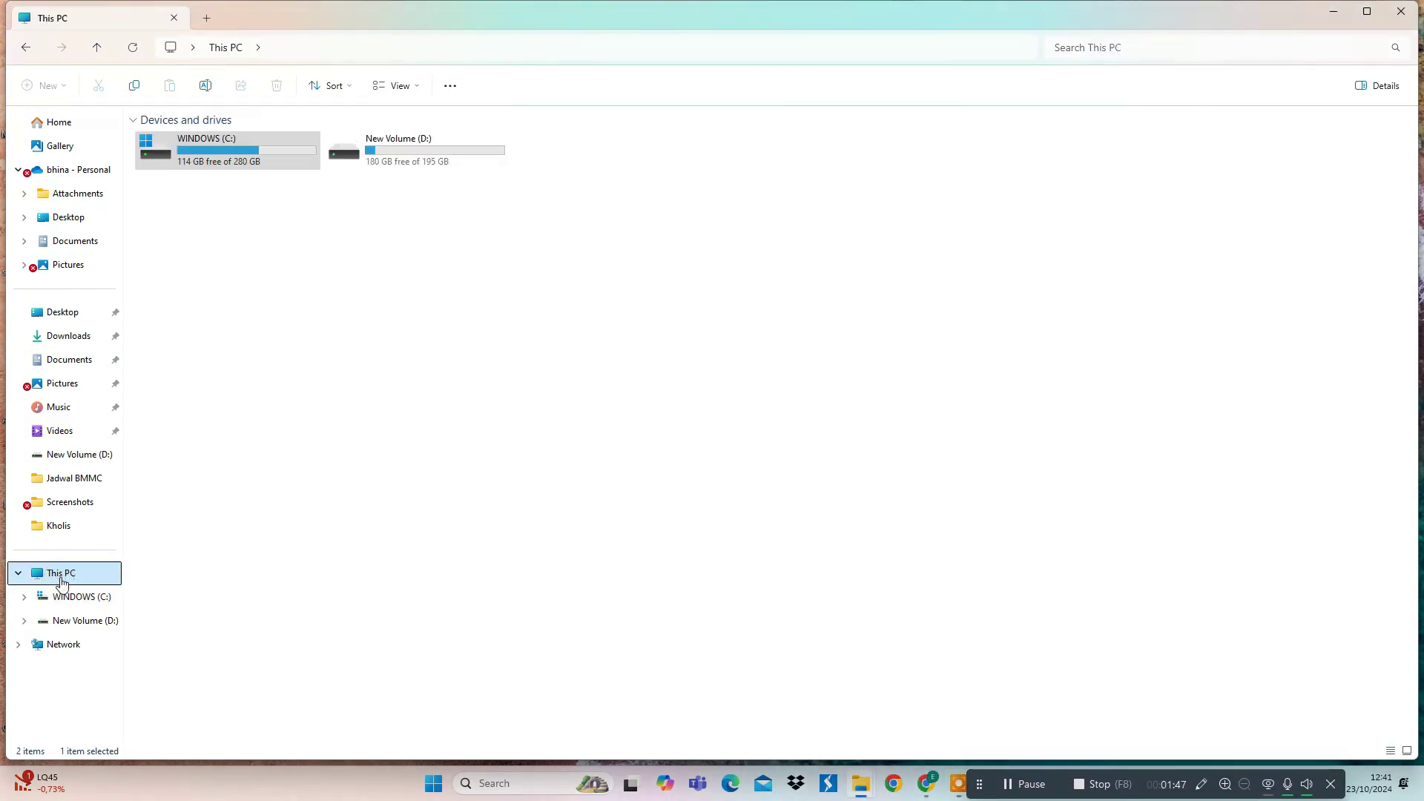
{"action": "double_click", "coordinate": [205, 169]}
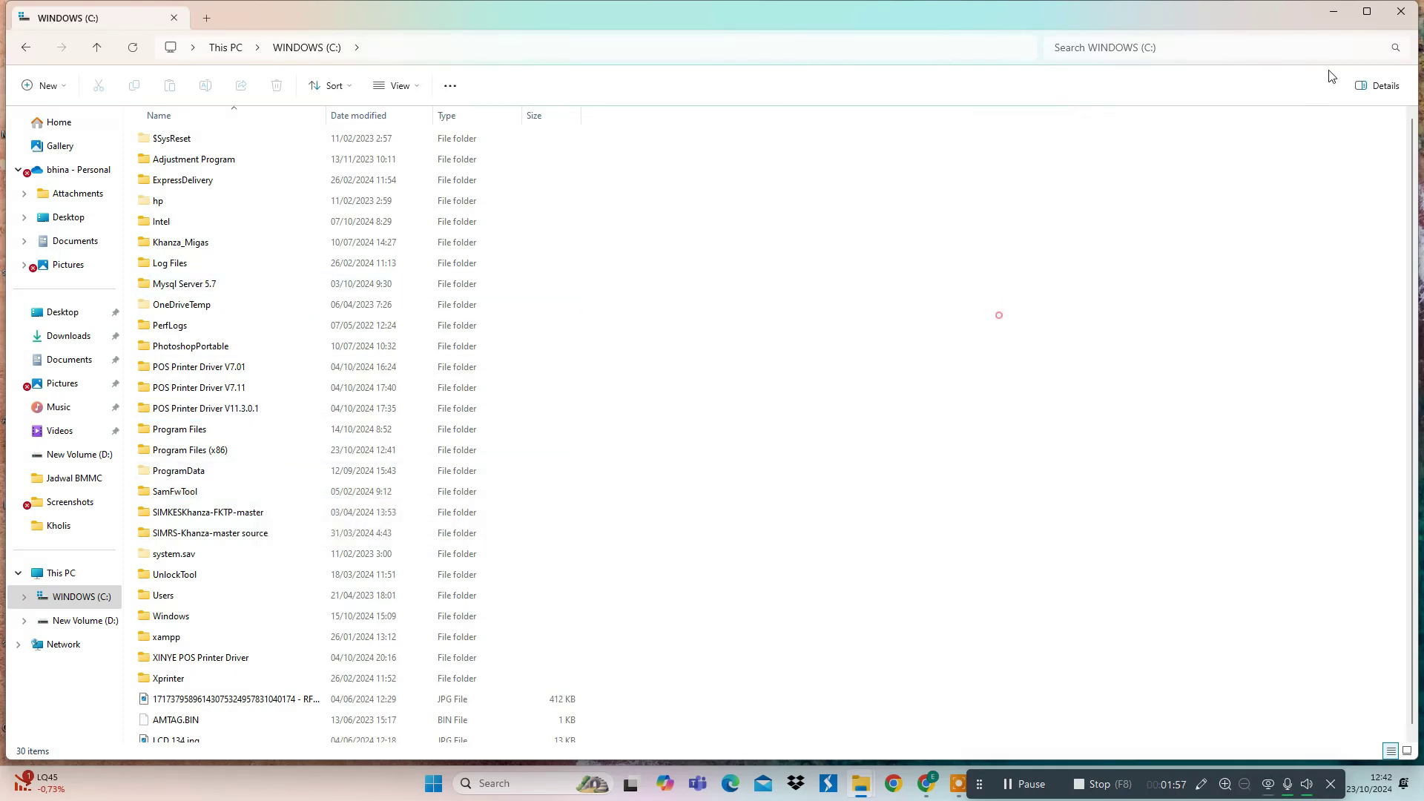
{"action": "left_click", "coordinate": [1331, 13]}
{"action": "left_click", "coordinate": [1331, 13]}
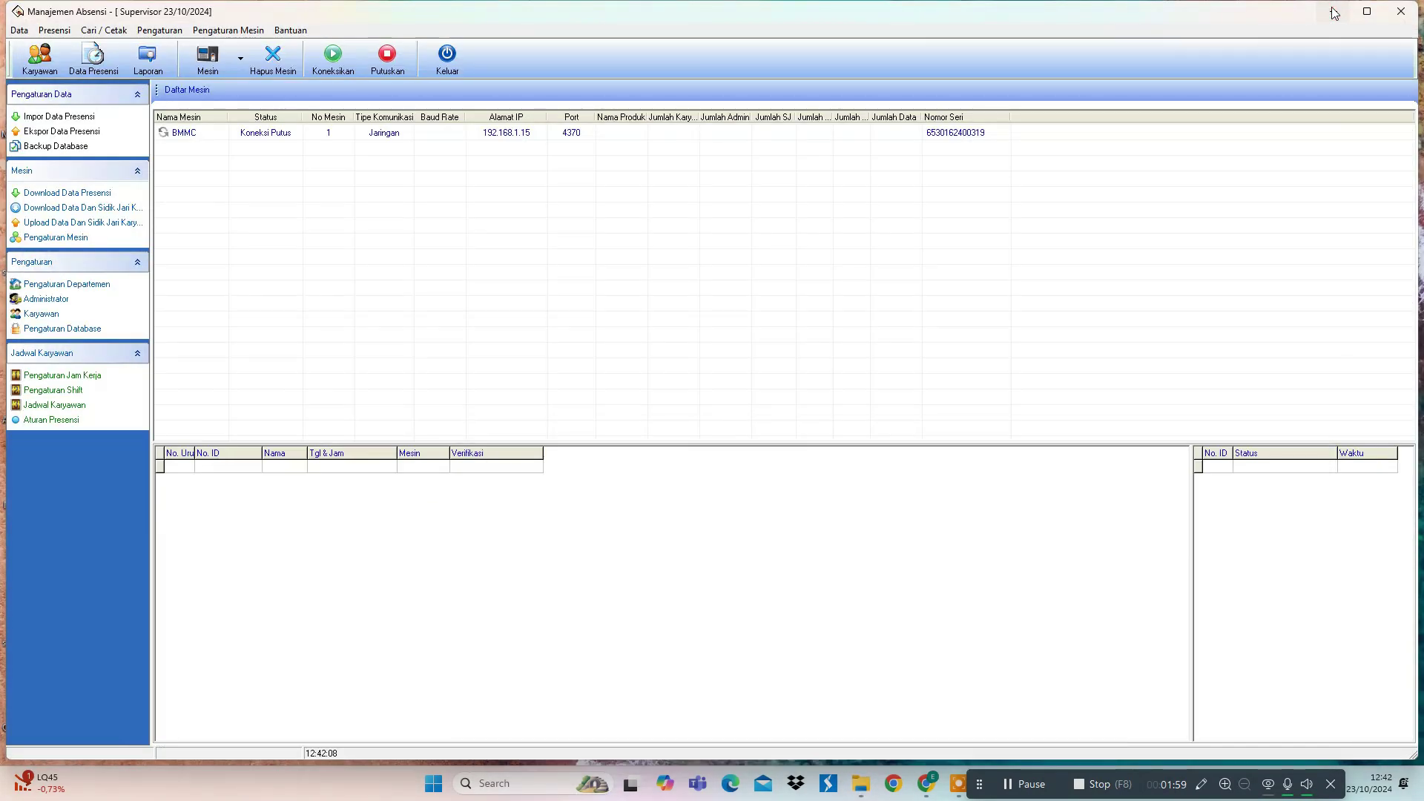
{"action": "left_click", "coordinate": [1333, 12]}
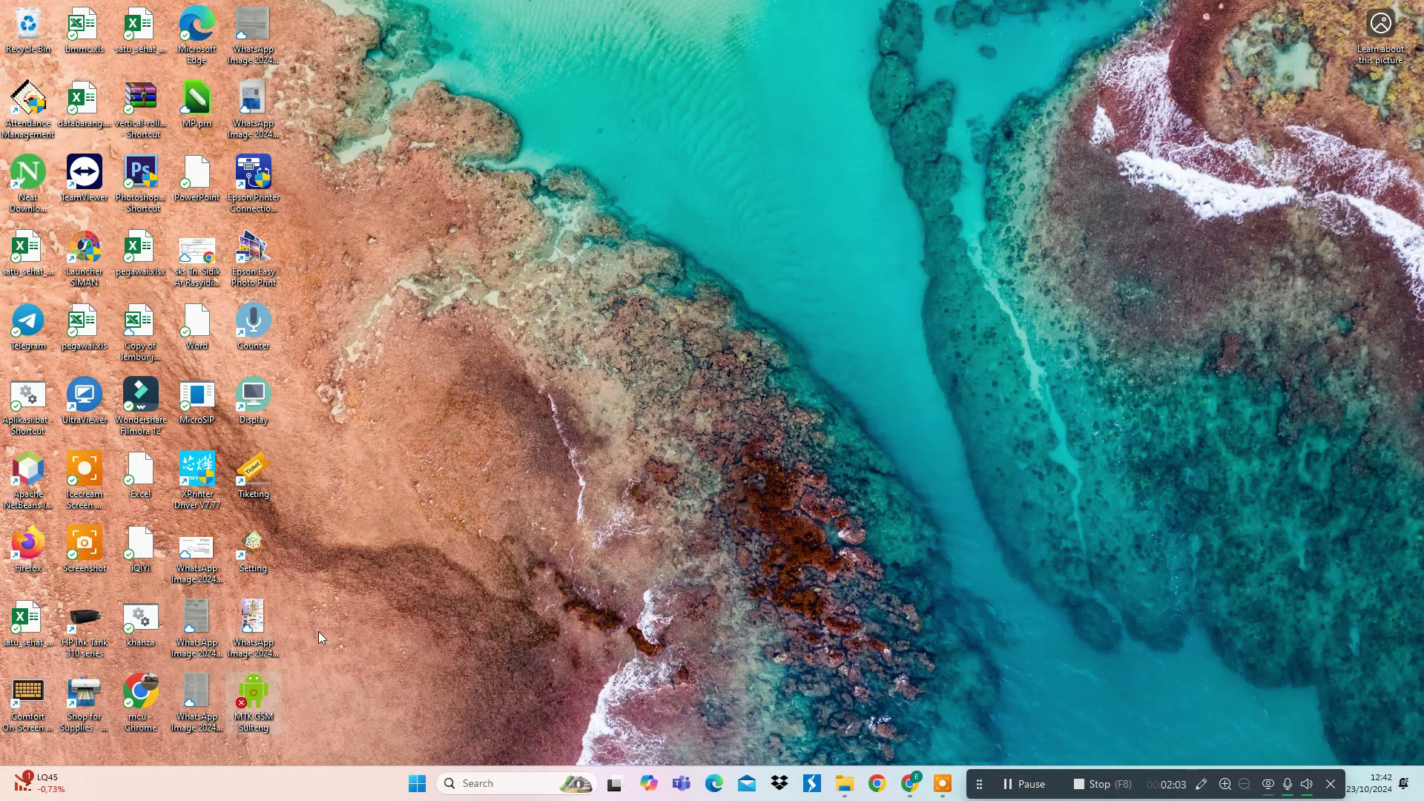
- Open the file location of the MTK GSM Sulteng desktop shortcut
{"action": "right_click", "coordinate": [249, 694]}
{"action": "left_click", "coordinate": [319, 391]}
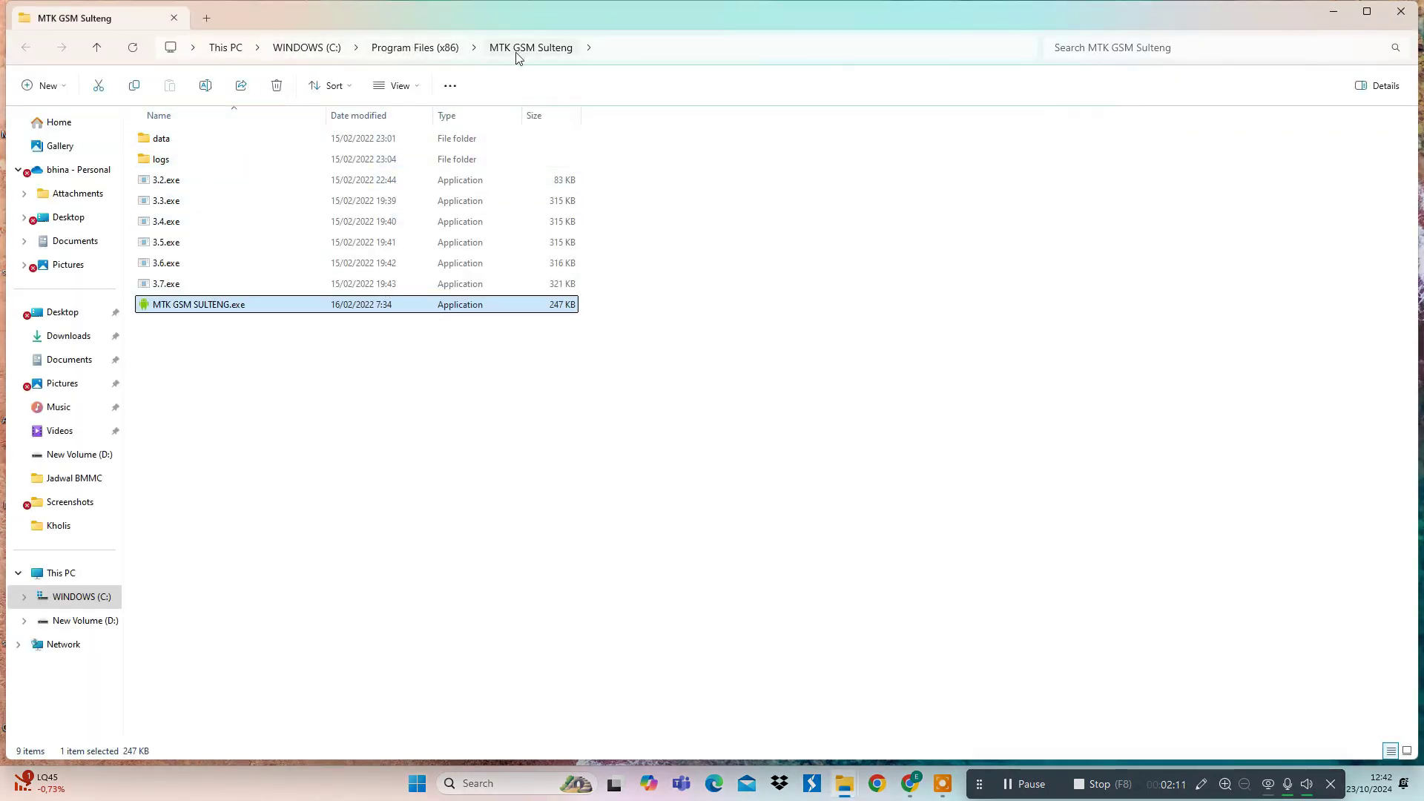
{"action": "left_click", "coordinate": [304, 425]}
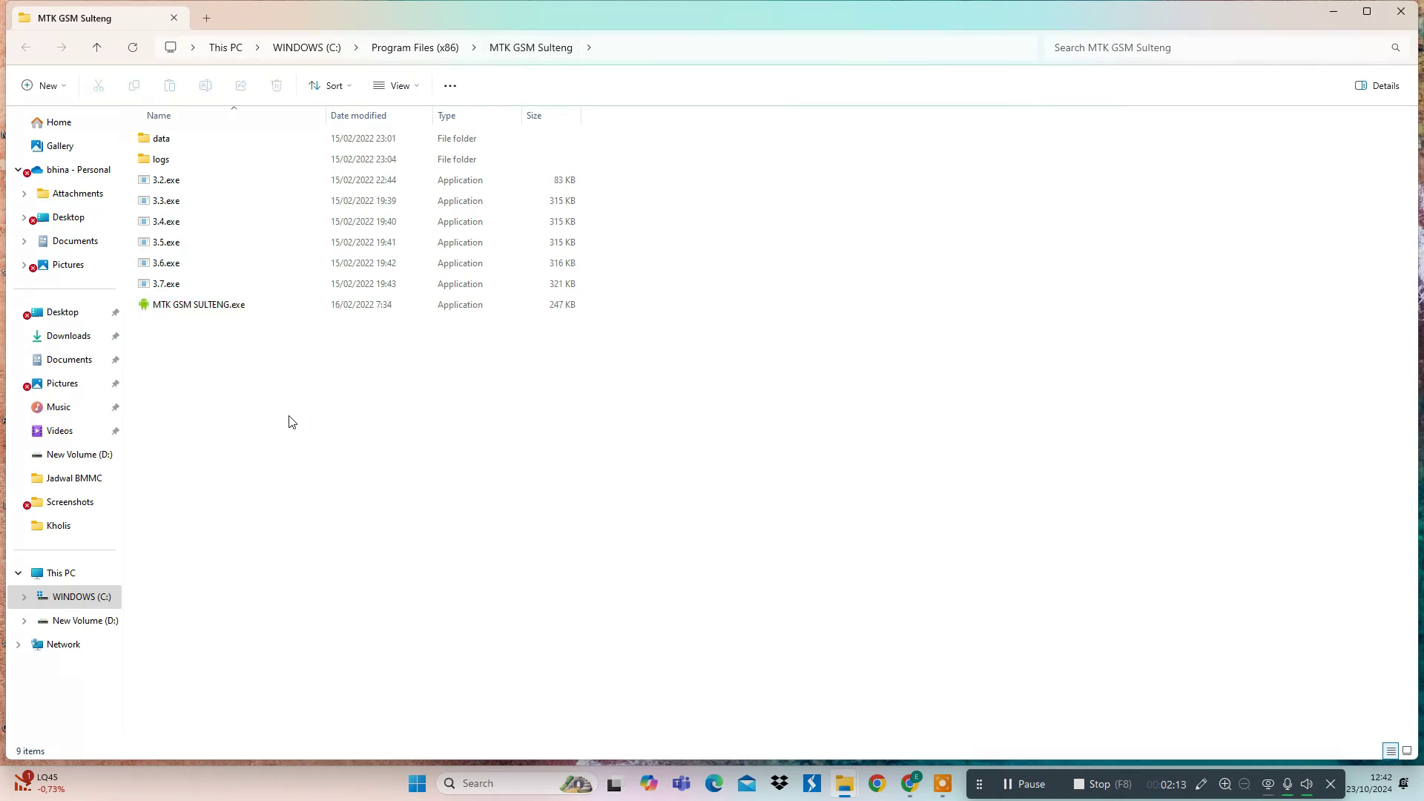
- Launch MTK GSM SULTENG.exe from C:\Program Files (x86)\MTK GSM Sulteng
{"action": "left_click", "coordinate": [82, 598]}
{"action": "double_click", "coordinate": [212, 451]}
{"action": "scroll", "coordinate": [239, 439], "scroll_direction": "down", "scroll_amount": 5}
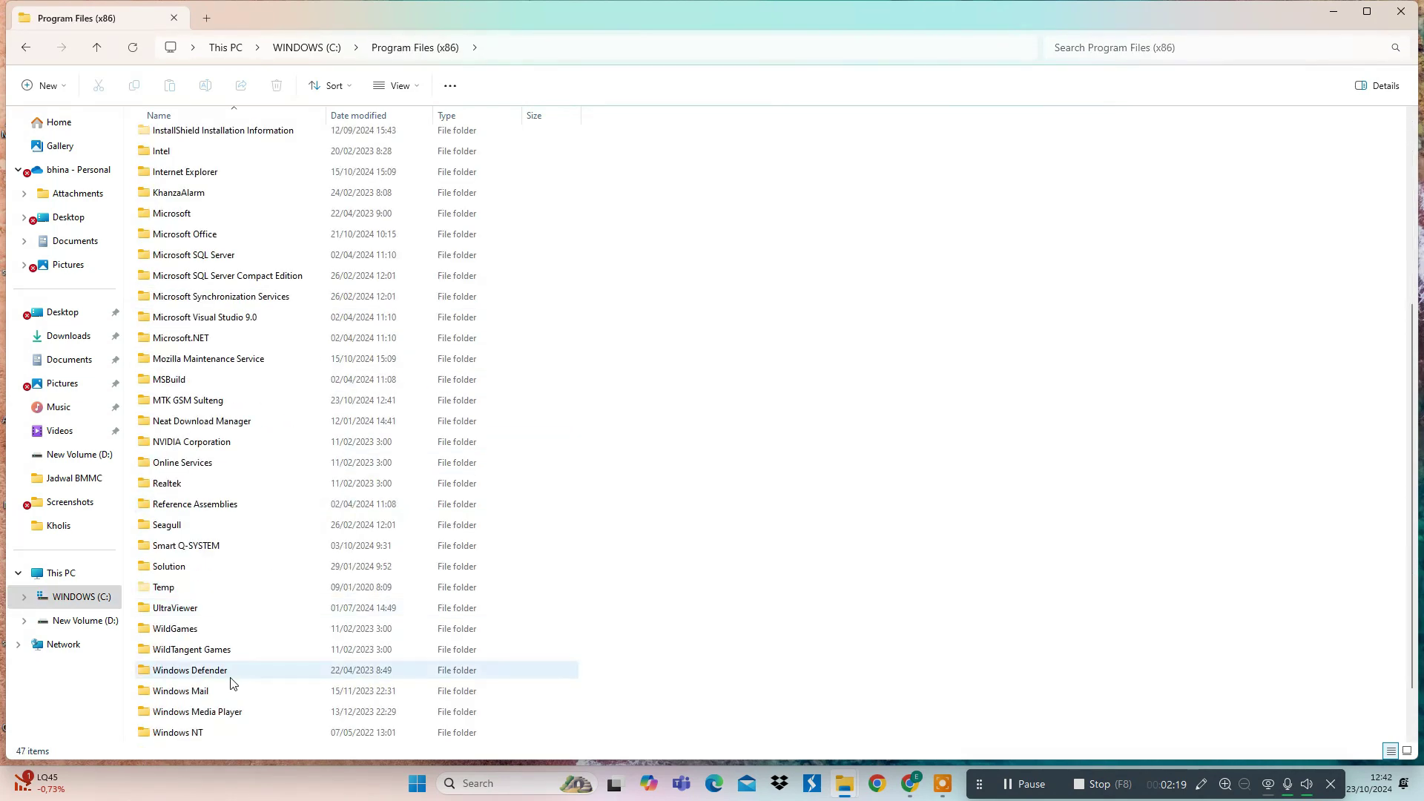
{"action": "left_click", "coordinate": [208, 405]}
{"action": "double_click", "coordinate": [208, 404]}
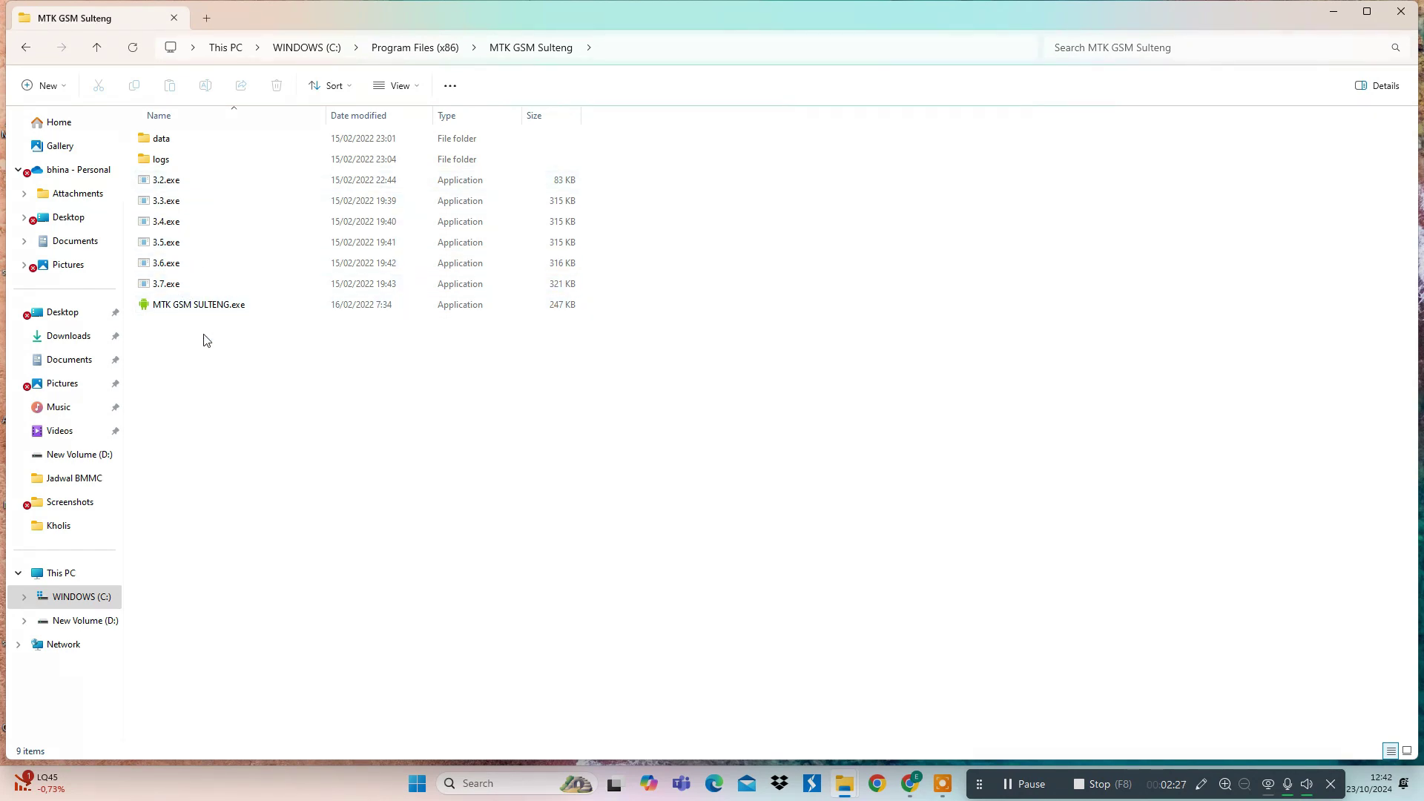
{"action": "left_click", "coordinate": [206, 305]}
{"action": "double_click", "coordinate": [205, 305]}
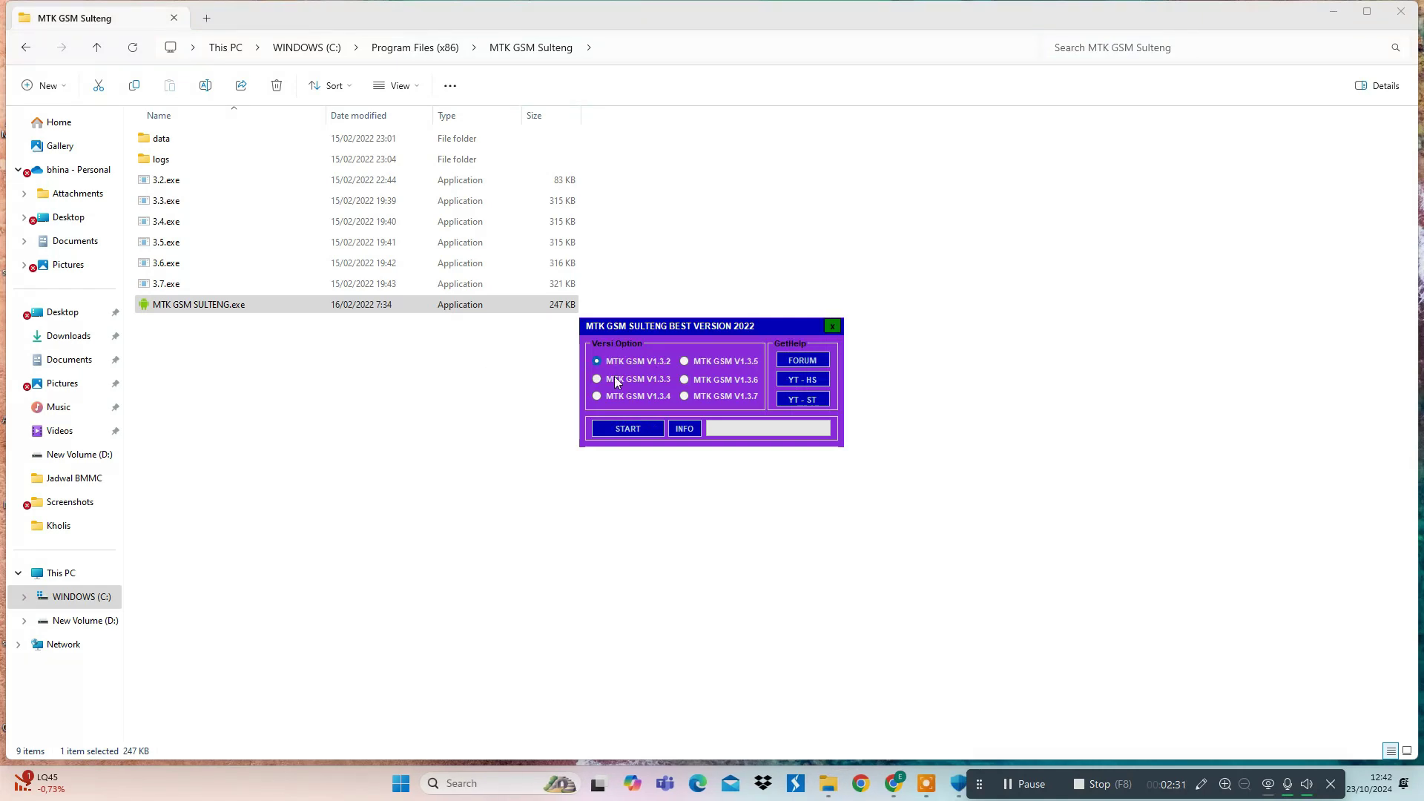
- Choose MTK GSM V1.3.4 in the version picker and start loading it
{"action": "left_click_drag", "start_coordinate": [781, 326], "coordinate": [762, 343]}
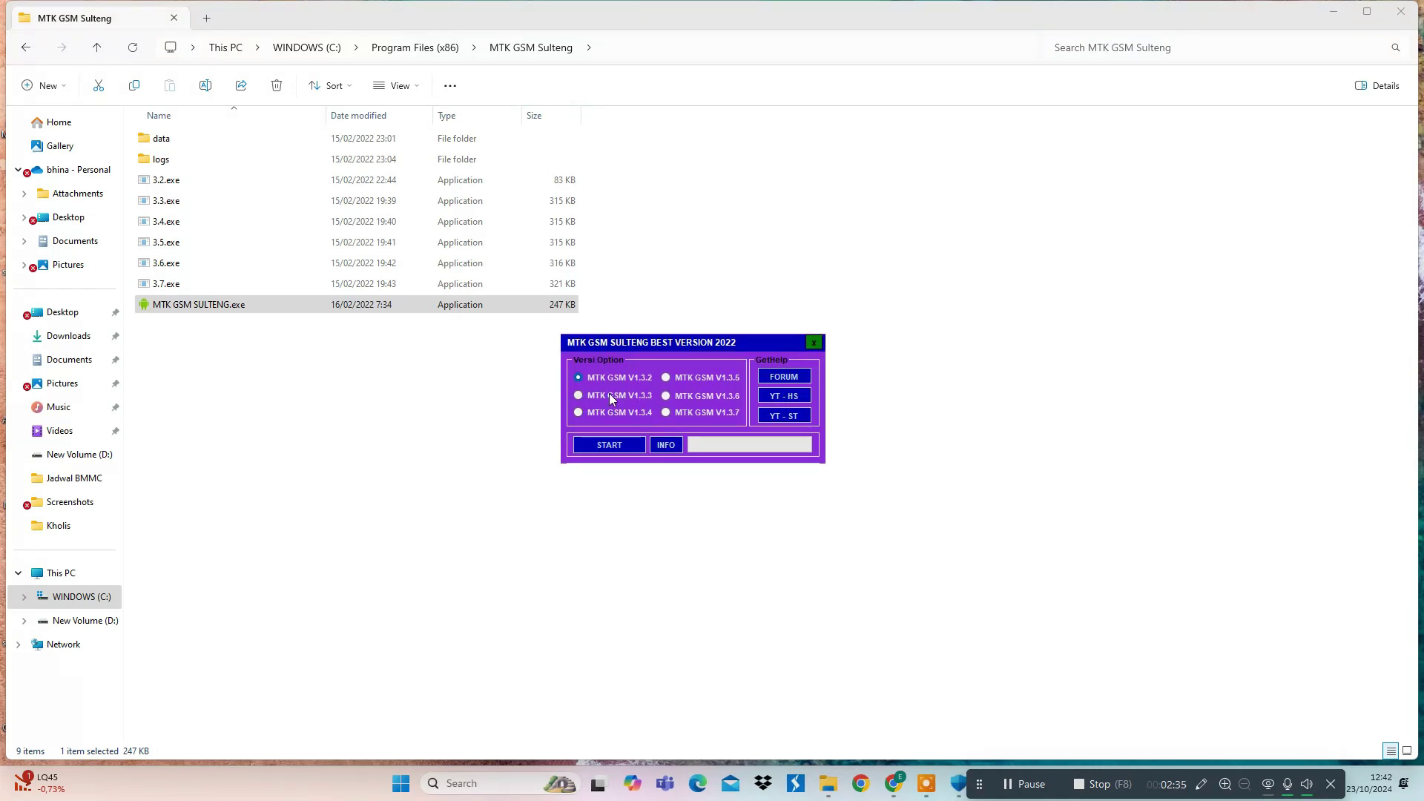
{"action": "left_click", "coordinate": [580, 413]}
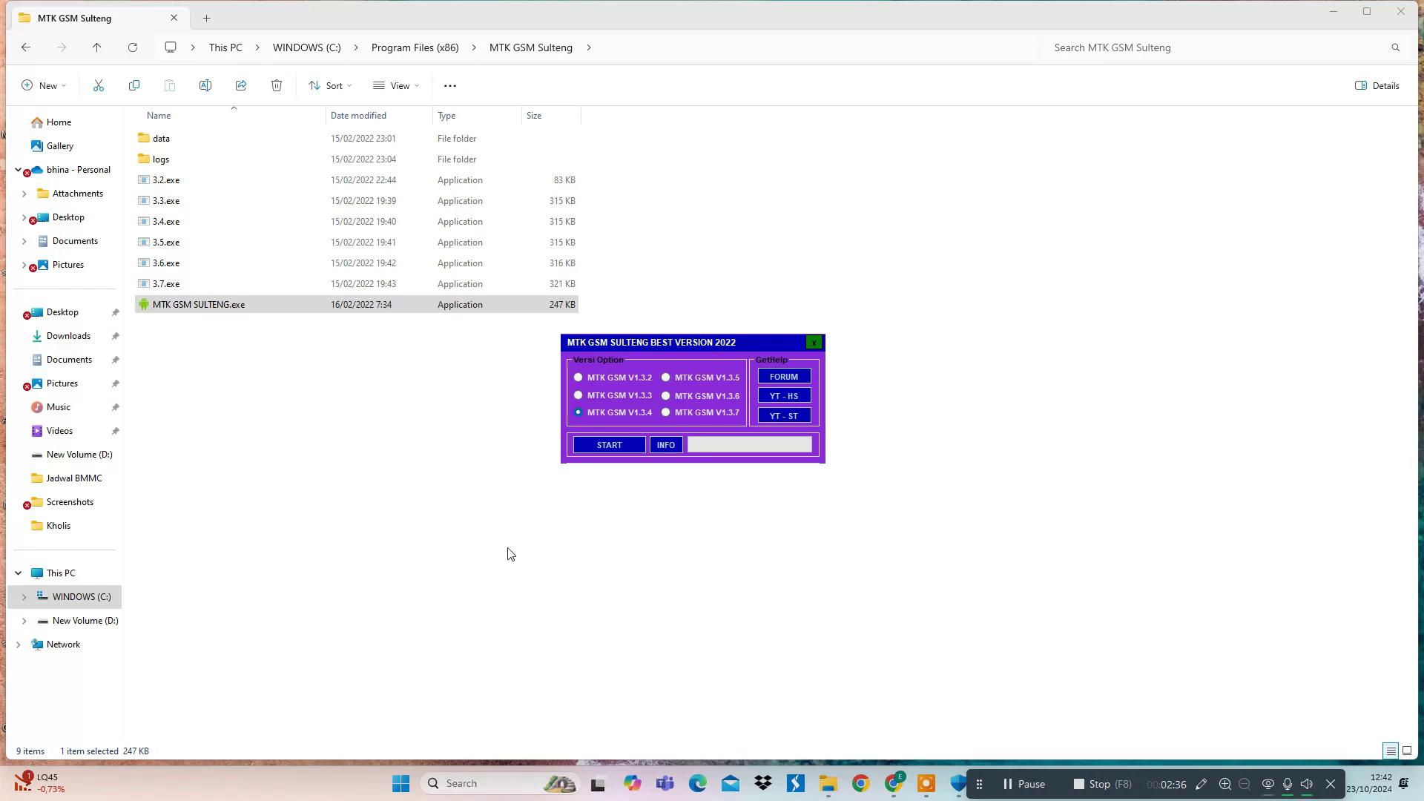
{"action": "left_click", "coordinate": [602, 449]}
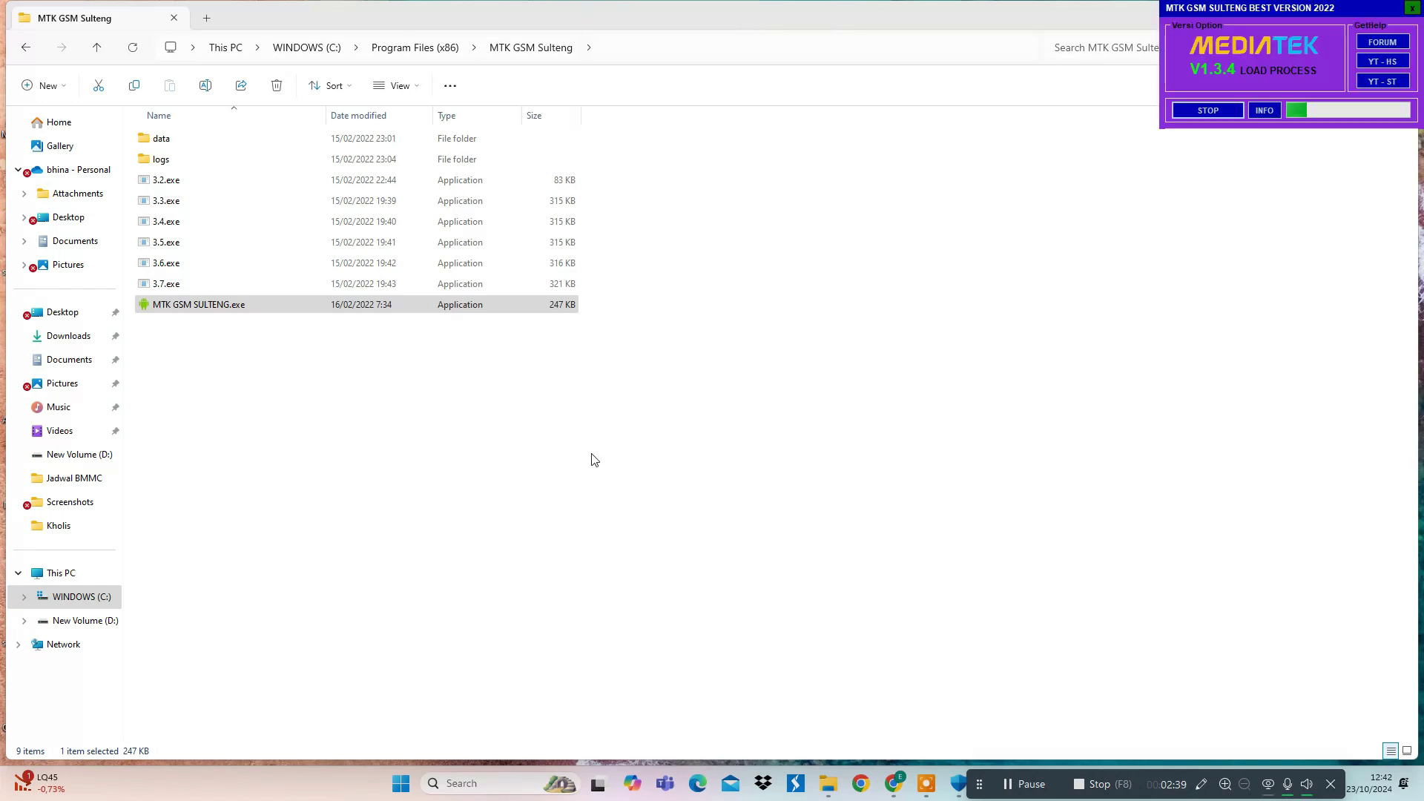
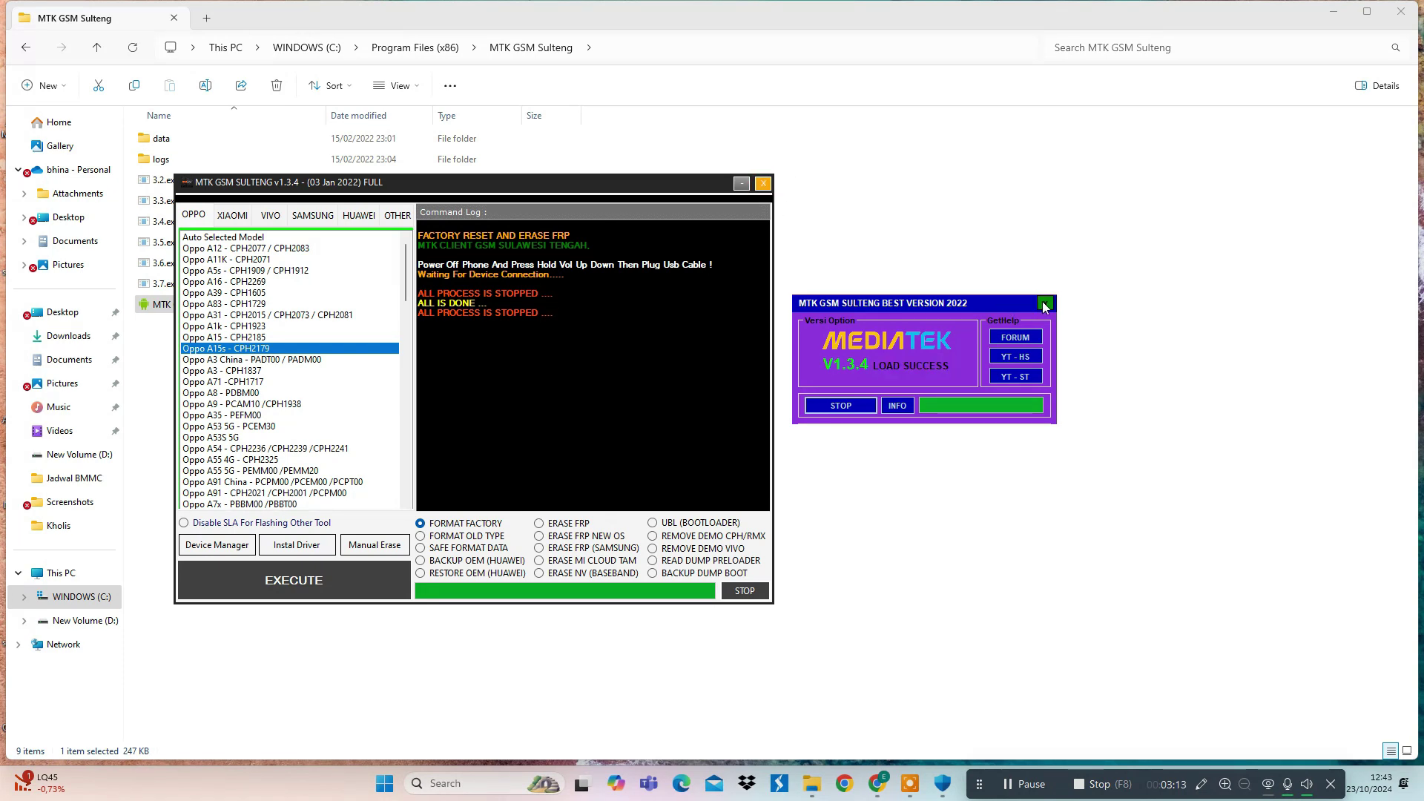
- Close the v1.3.4 tool windows, relaunch MTK GSM SULTENG.exe and start version MTK GSM V1.3.7
{"action": "left_click", "coordinate": [1042, 305]}
{"action": "left_click", "coordinate": [438, 471]}
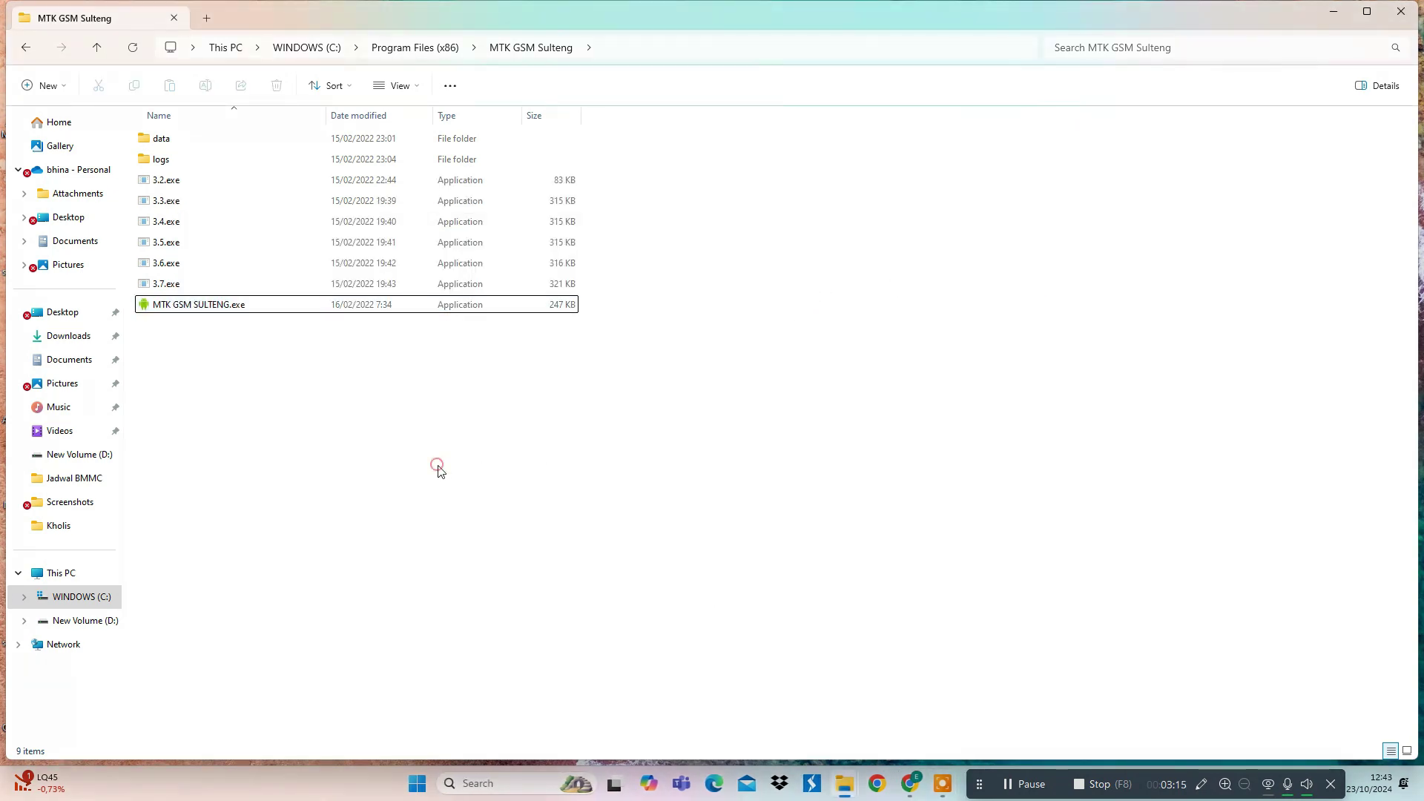
{"action": "double_click", "coordinate": [230, 307]}
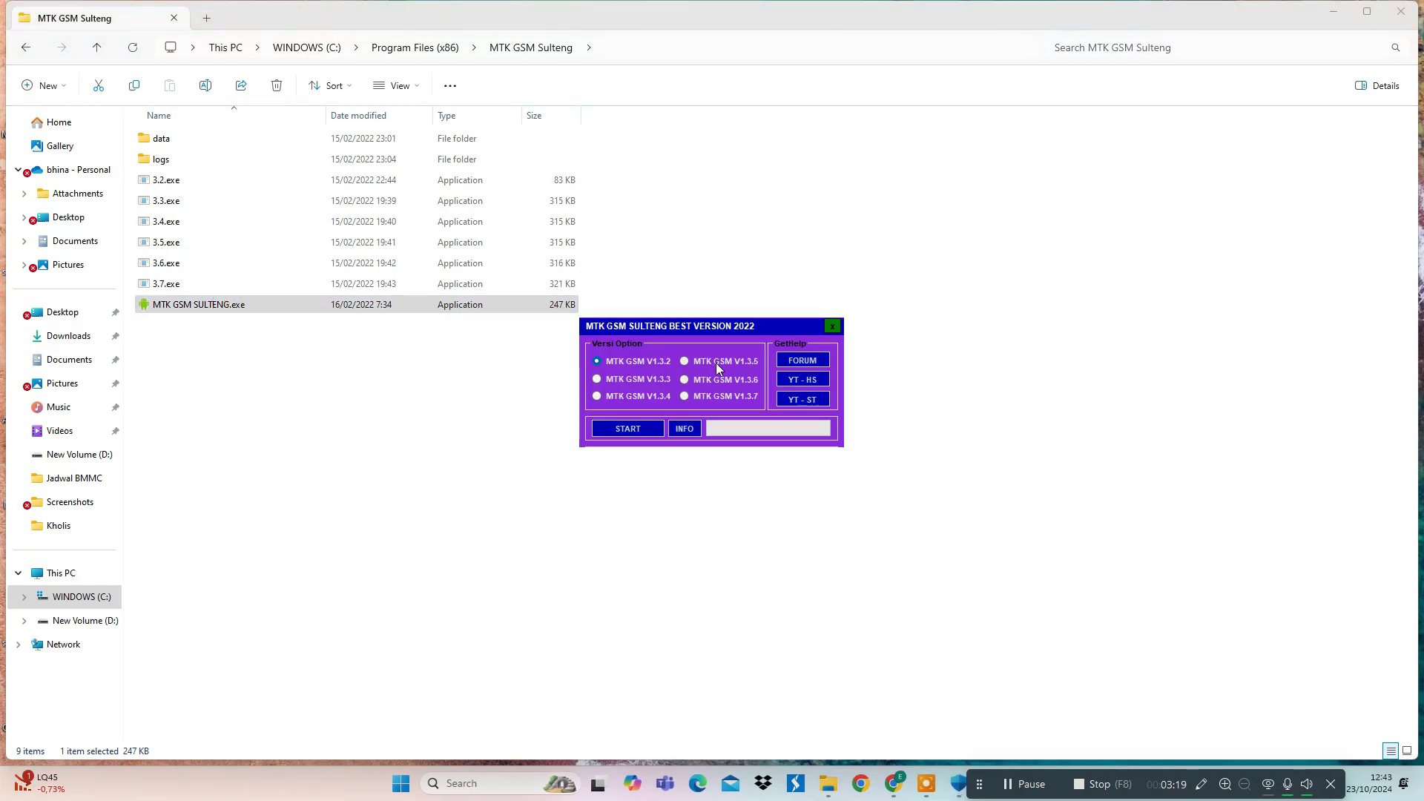
{"action": "left_click", "coordinate": [684, 396]}
{"action": "left_click", "coordinate": [611, 428]}
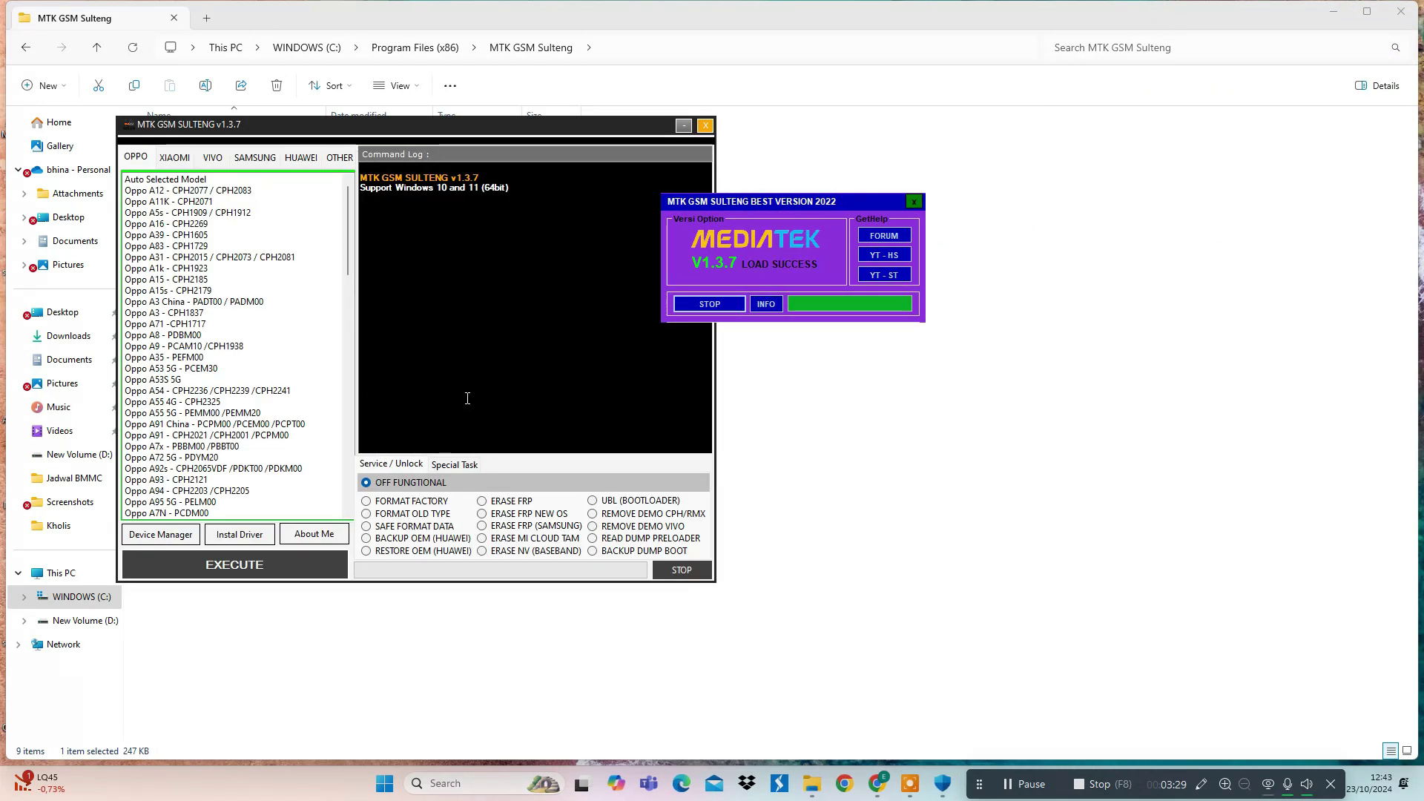
- Move the launcher window to the right and place the v1.3.7 main window beside it
{"action": "left_click_drag", "start_coordinate": [869, 202], "coordinate": [1033, 200]}
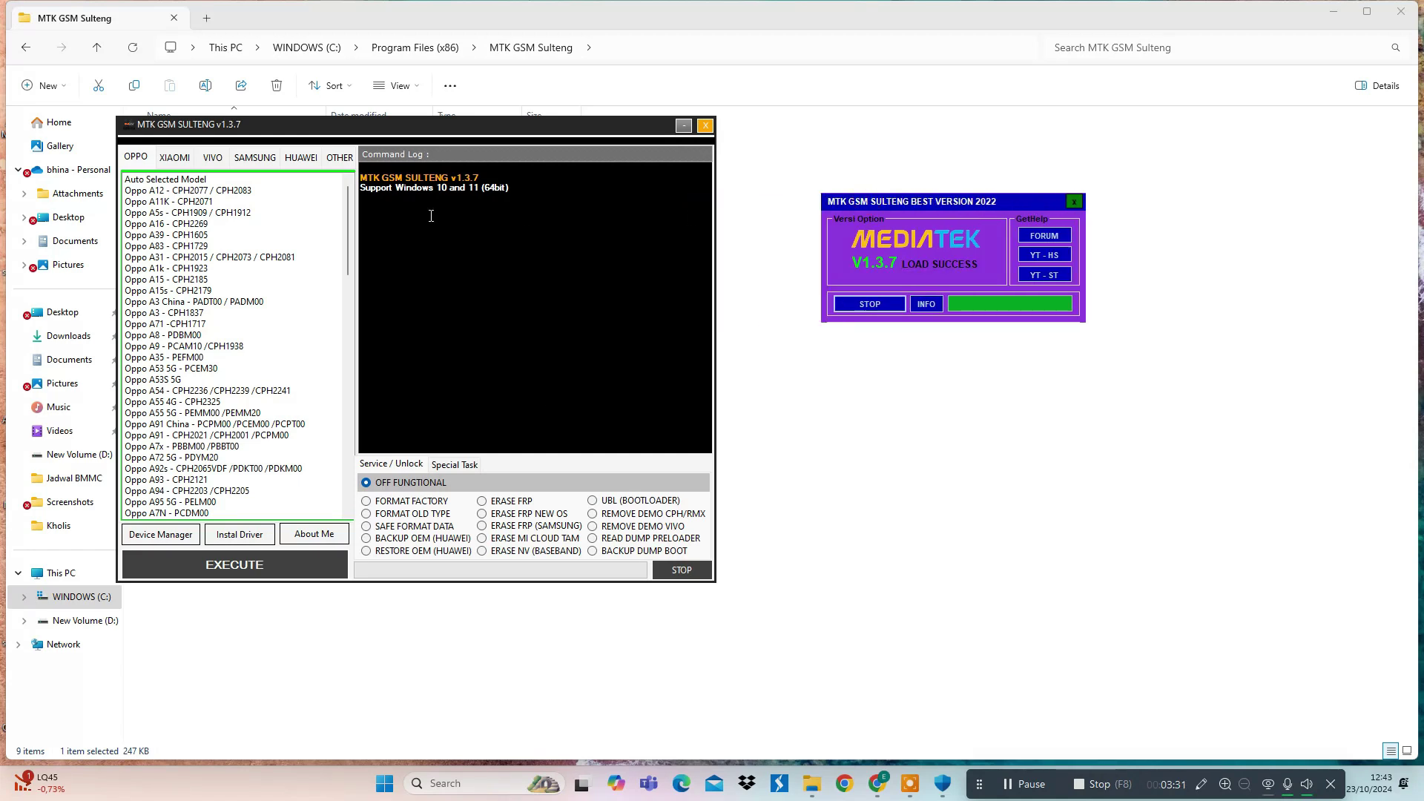
{"action": "mouse_move", "coordinate": [252, 130]}
{"action": "left_mouse_down"}
{"action": "mouse_move", "coordinate": [232, 122]}
{"action": "mouse_move", "coordinate": [300, 133]}
{"action": "mouse_move", "coordinate": [311, 152]}
{"action": "mouse_move", "coordinate": [269, 128]}
{"action": "left_mouse_up"}
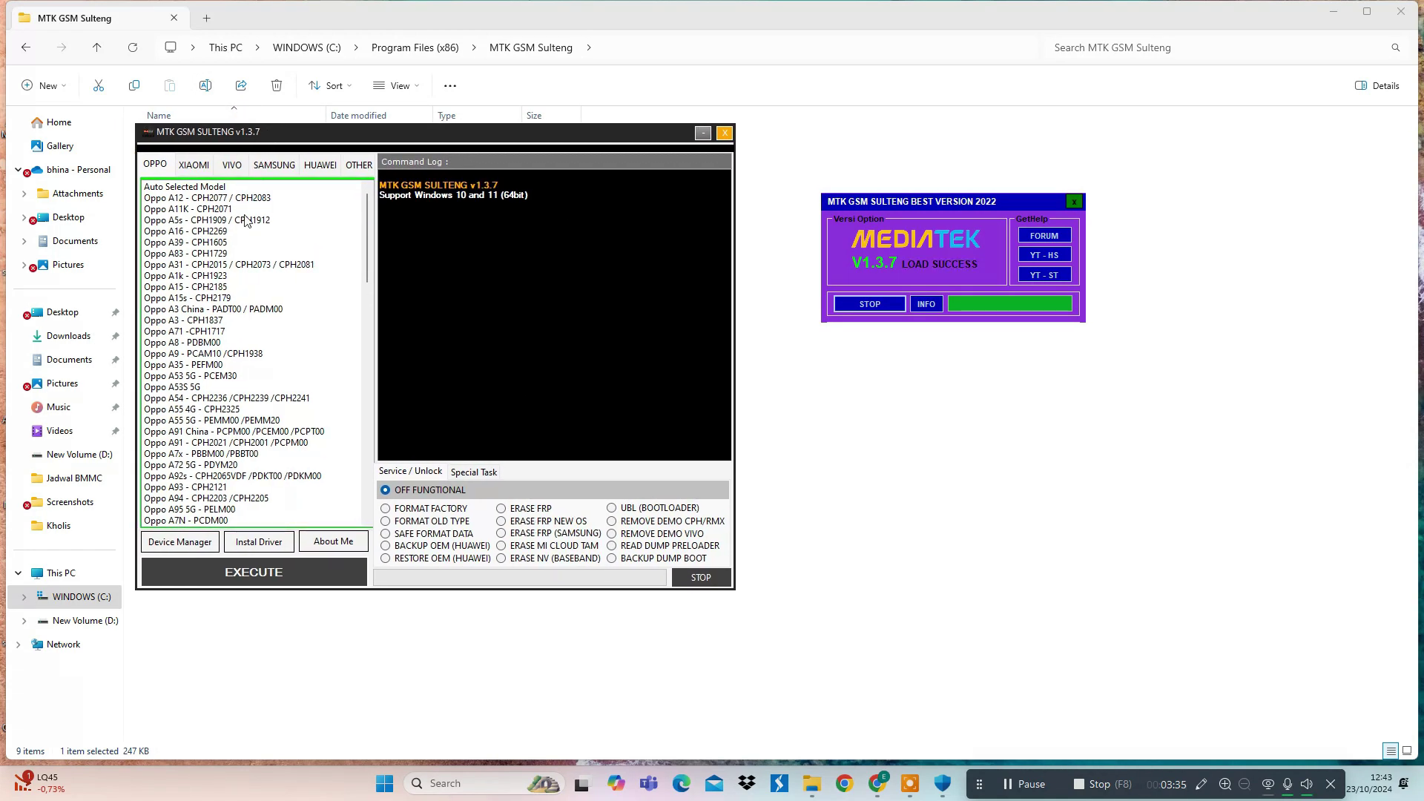
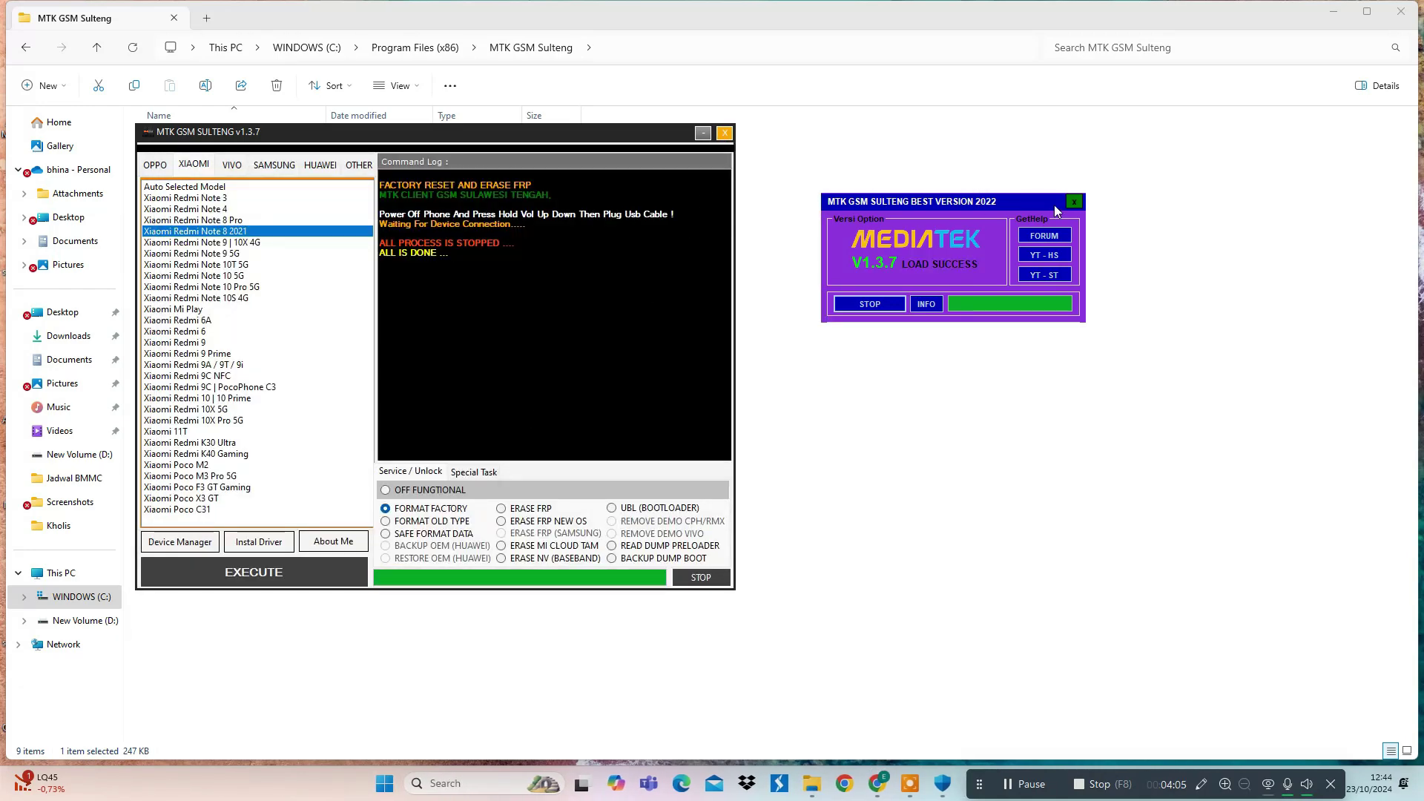
- Close the v1.3.7 tool, relaunch MTK GSM SULTENG.exe with V1.3.5 selected, and open the support forum page
{"action": "left_click", "coordinate": [1074, 202]}
{"action": "left_click", "coordinate": [651, 388]}
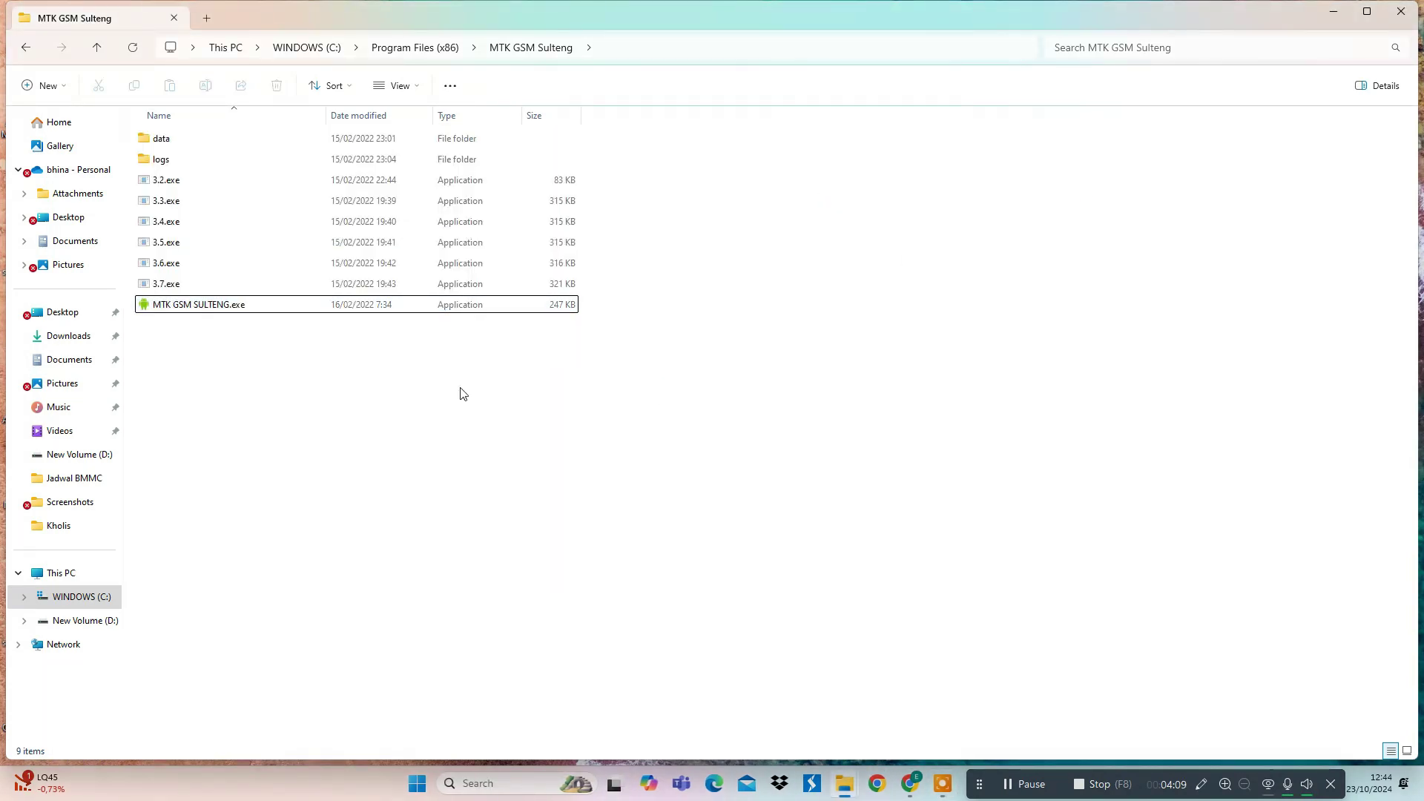
{"action": "left_click", "coordinate": [216, 310]}
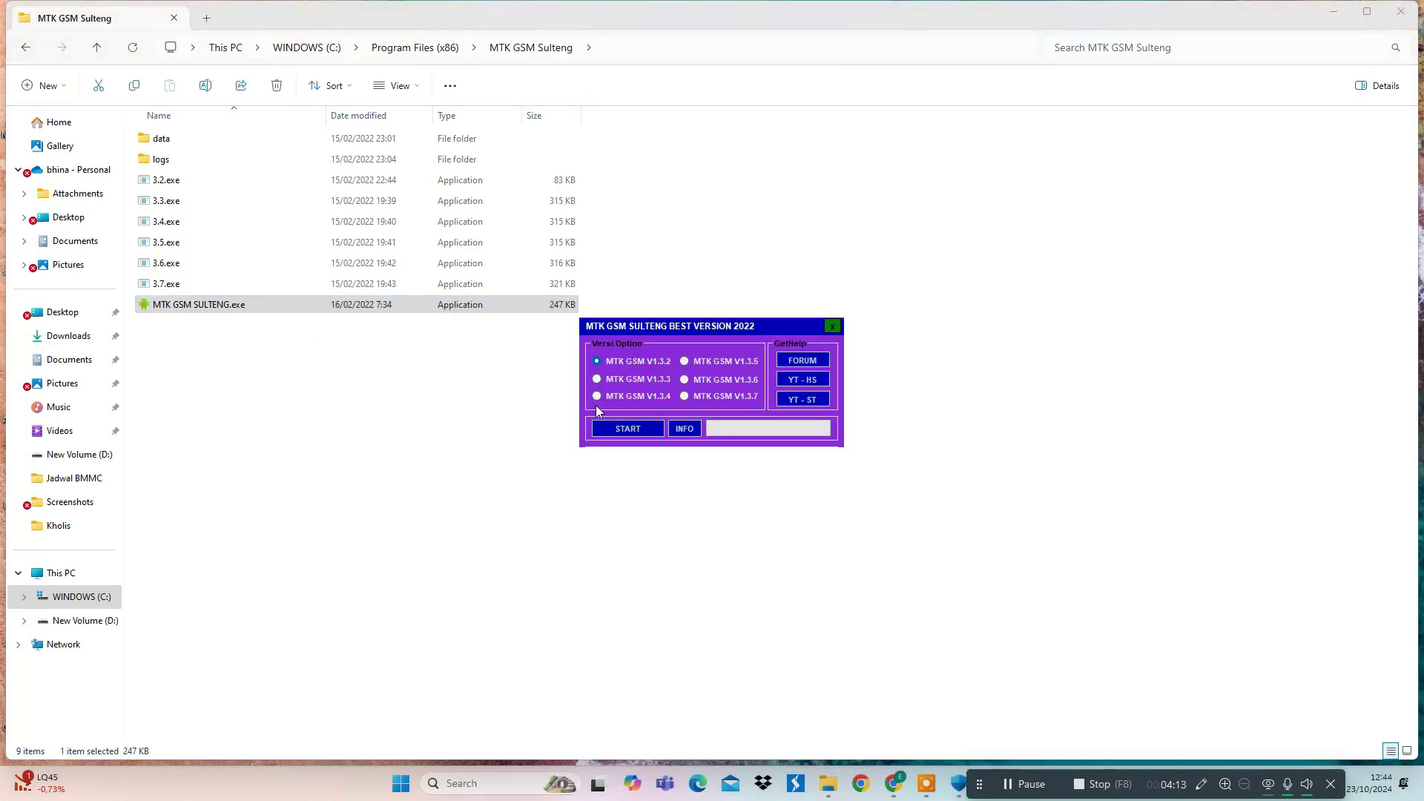
{"action": "left_click", "coordinate": [684, 362]}
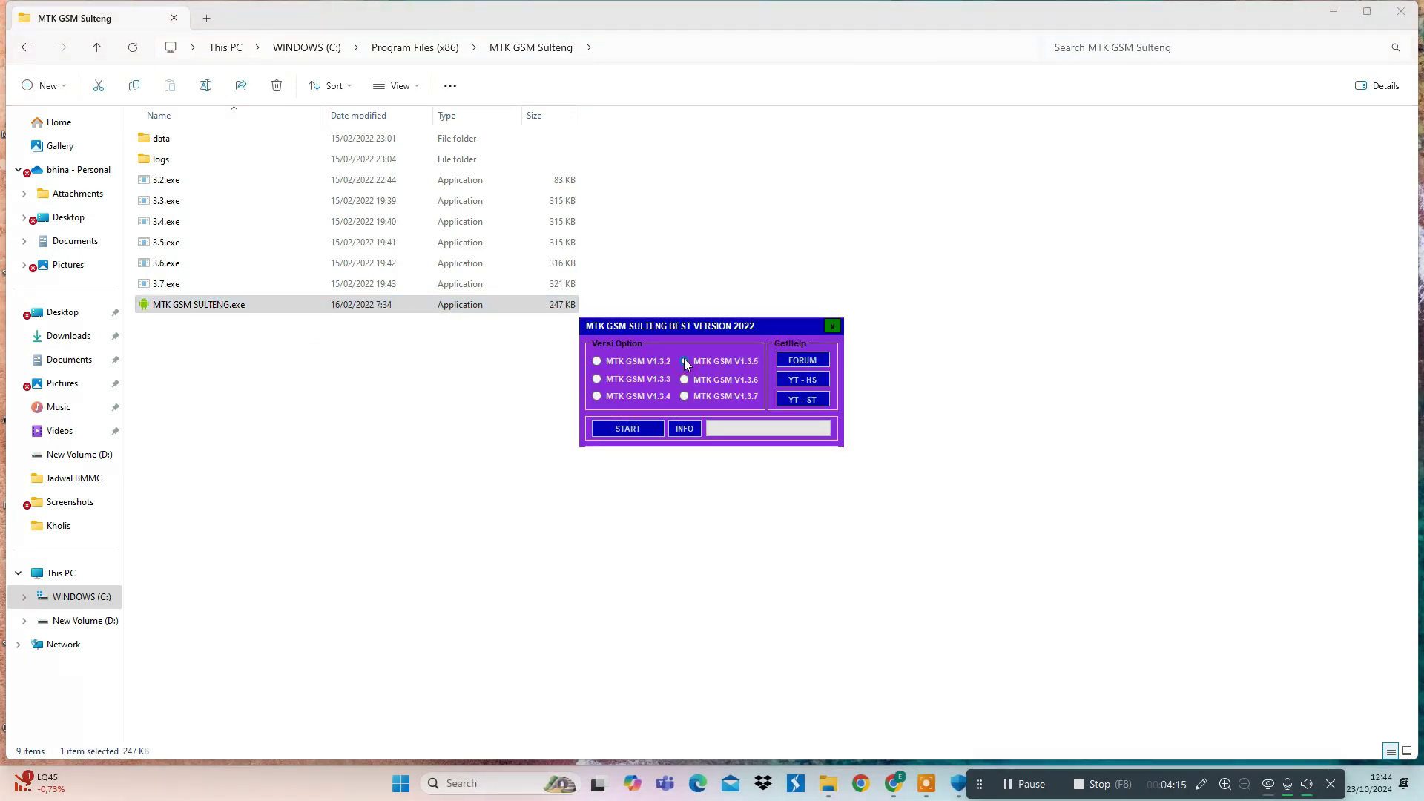
{"action": "left_click", "coordinate": [786, 361]}
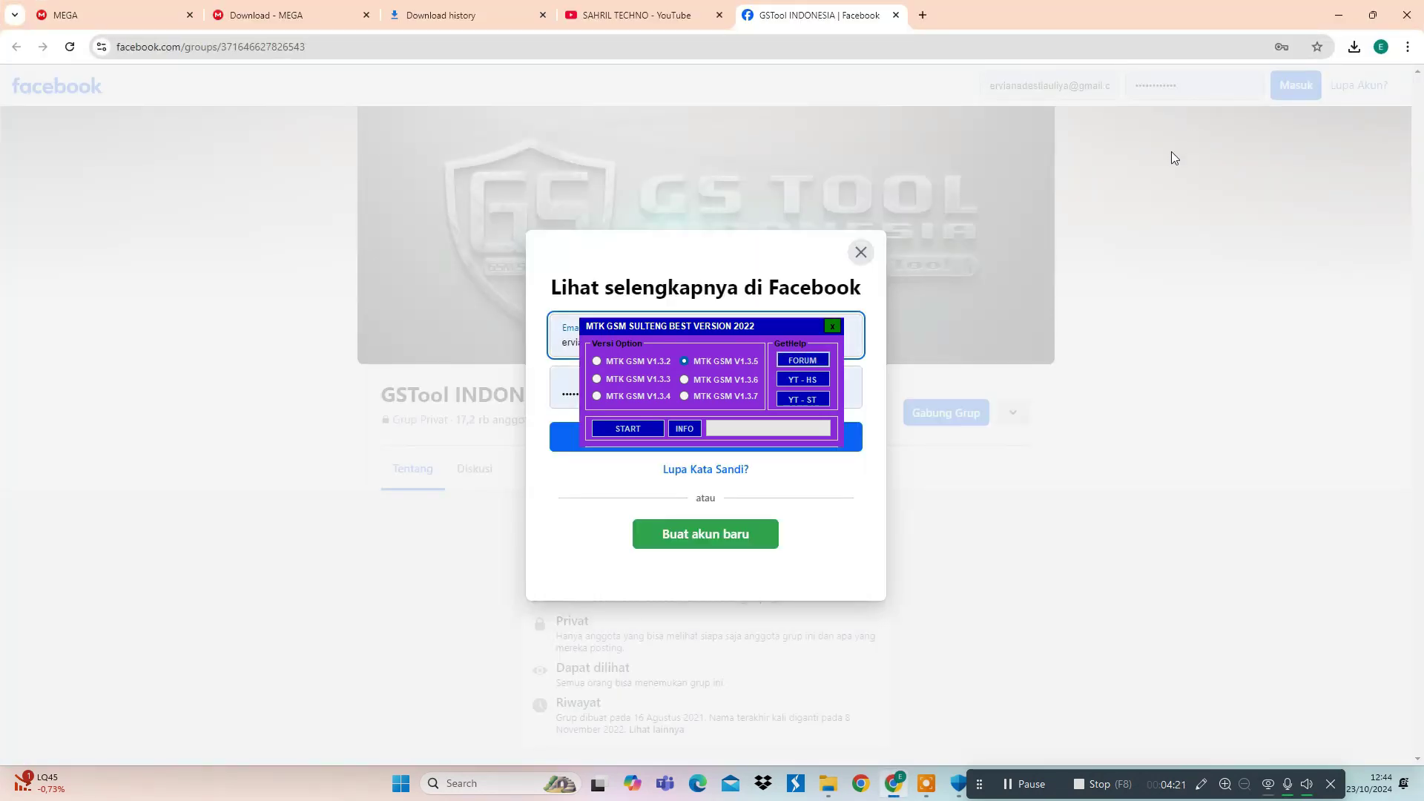
{"action": "left_click_drag", "start_coordinate": [704, 244], "coordinate": [860, 290]}
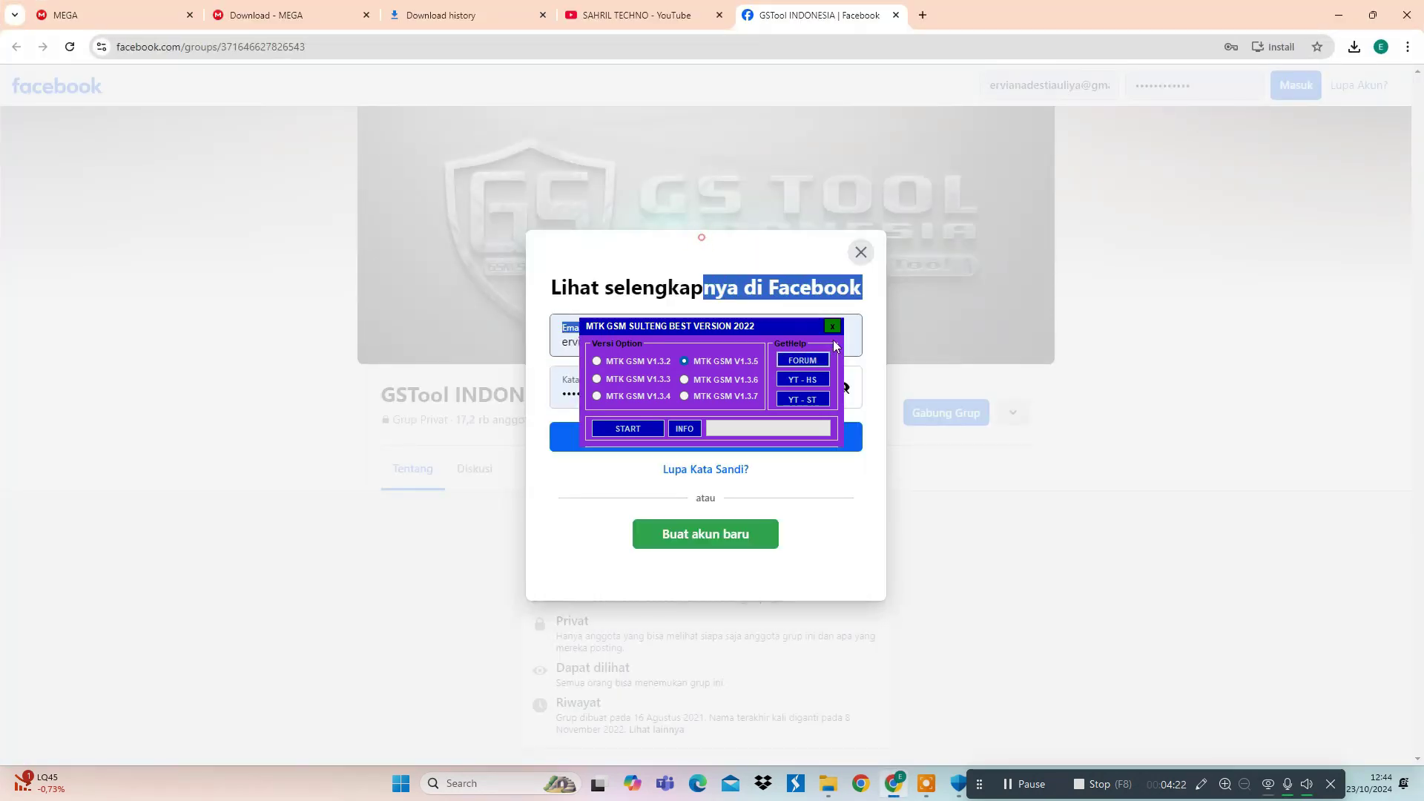
{"action": "left_click", "coordinate": [640, 247]}
{"action": "left_click_drag", "start_coordinate": [636, 239], "coordinate": [642, 286]}
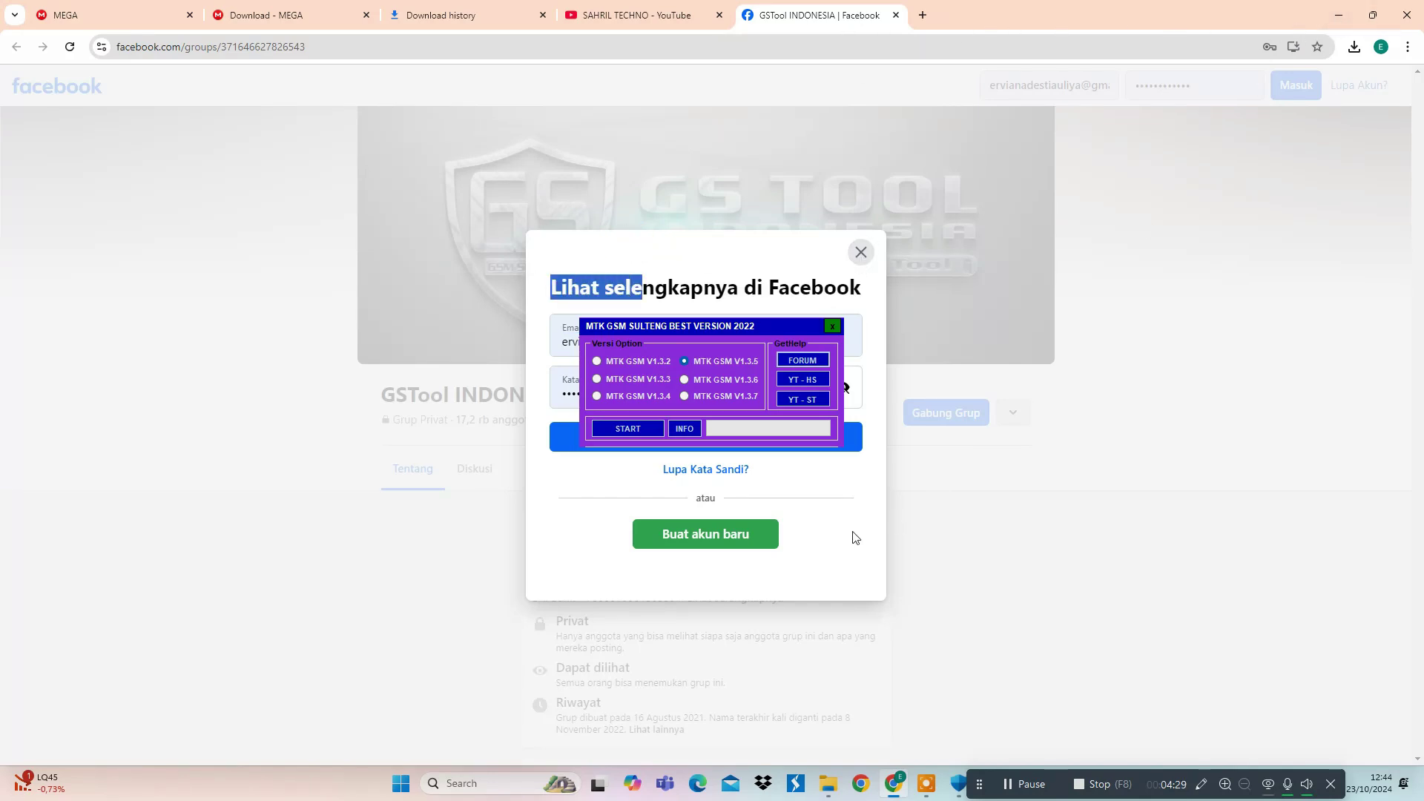
{"action": "left_click", "coordinate": [1339, 12]}
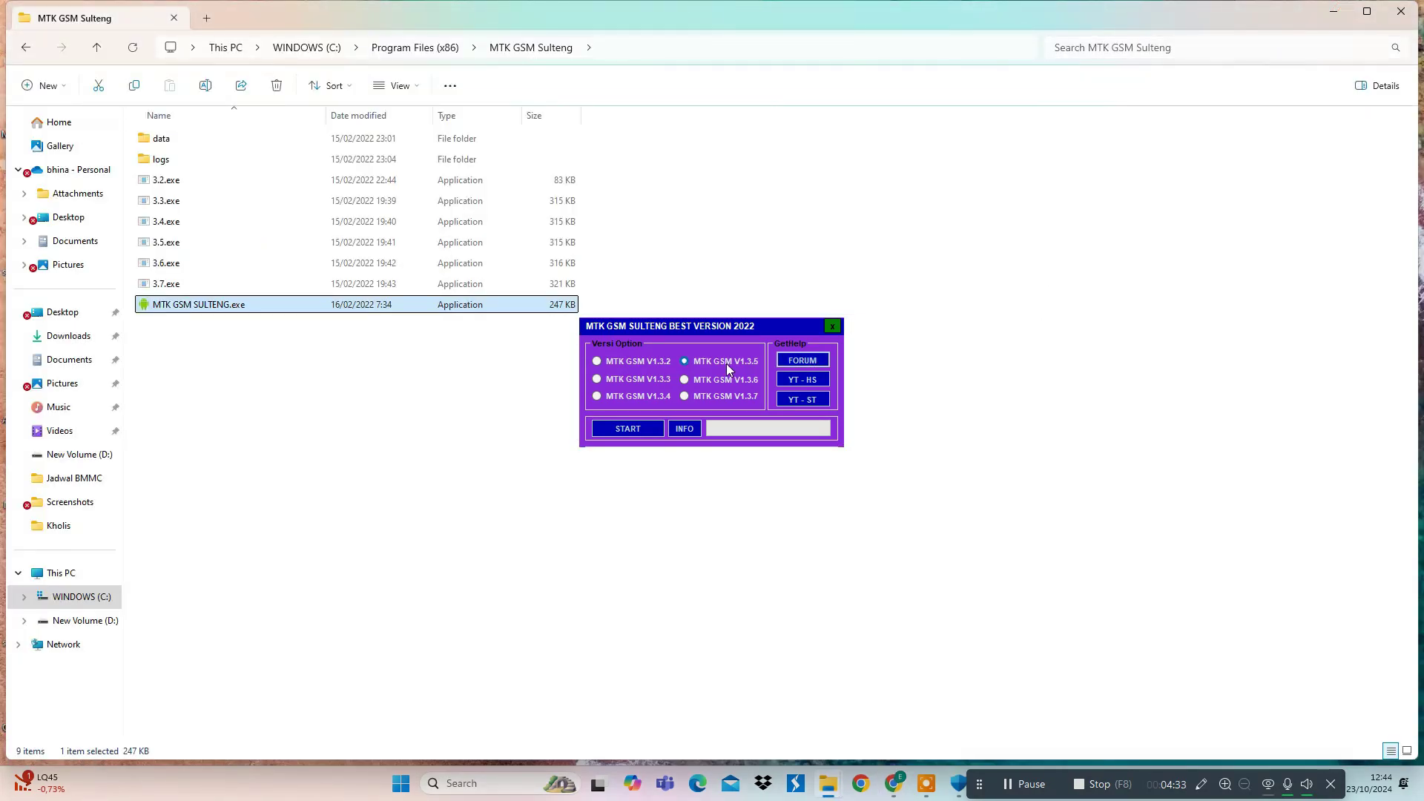
- Display the launcher's INFO note and highlight its 'Supports OS Win10/Win11' line
{"action": "left_click", "coordinate": [683, 429]}
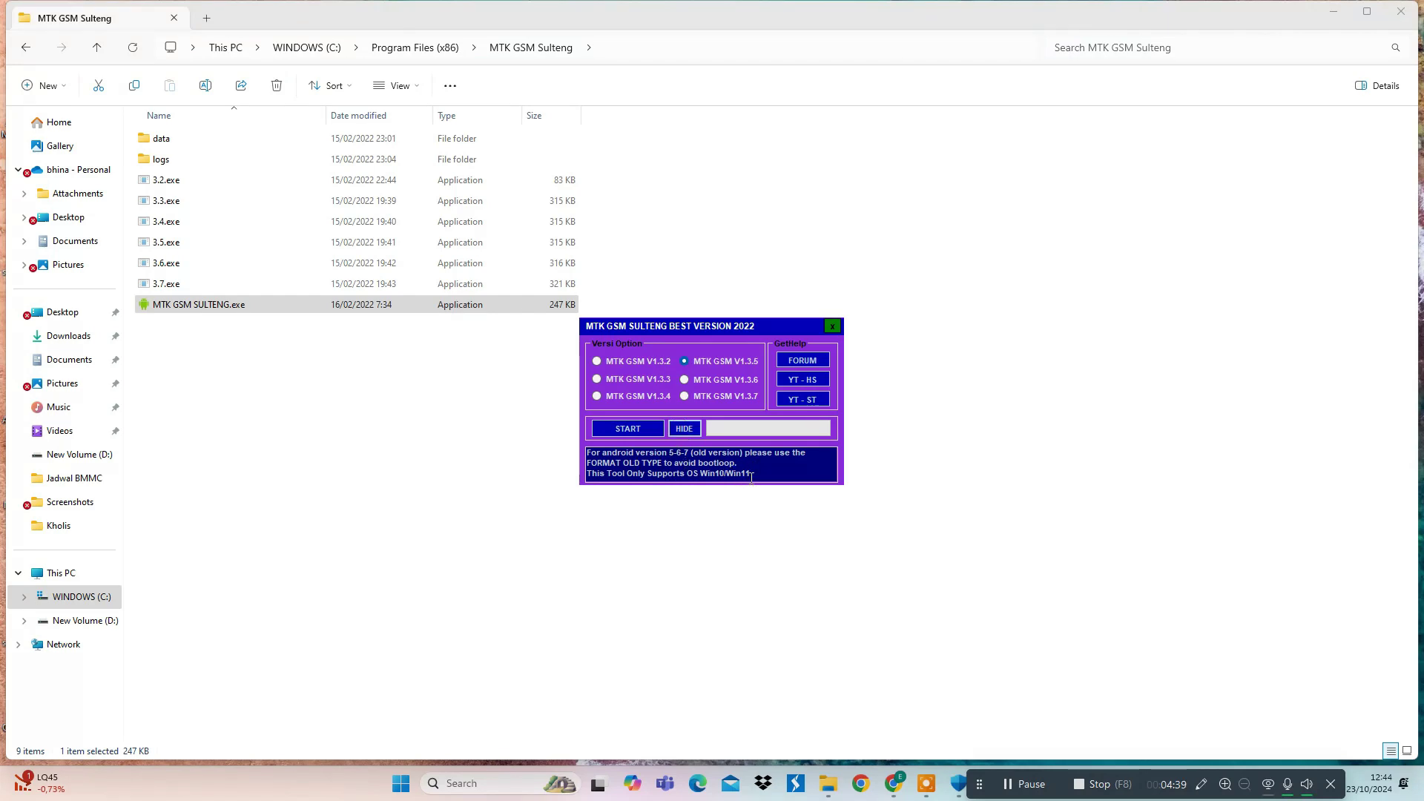
{"action": "left_click_drag", "start_coordinate": [750, 478], "coordinate": [677, 479]}
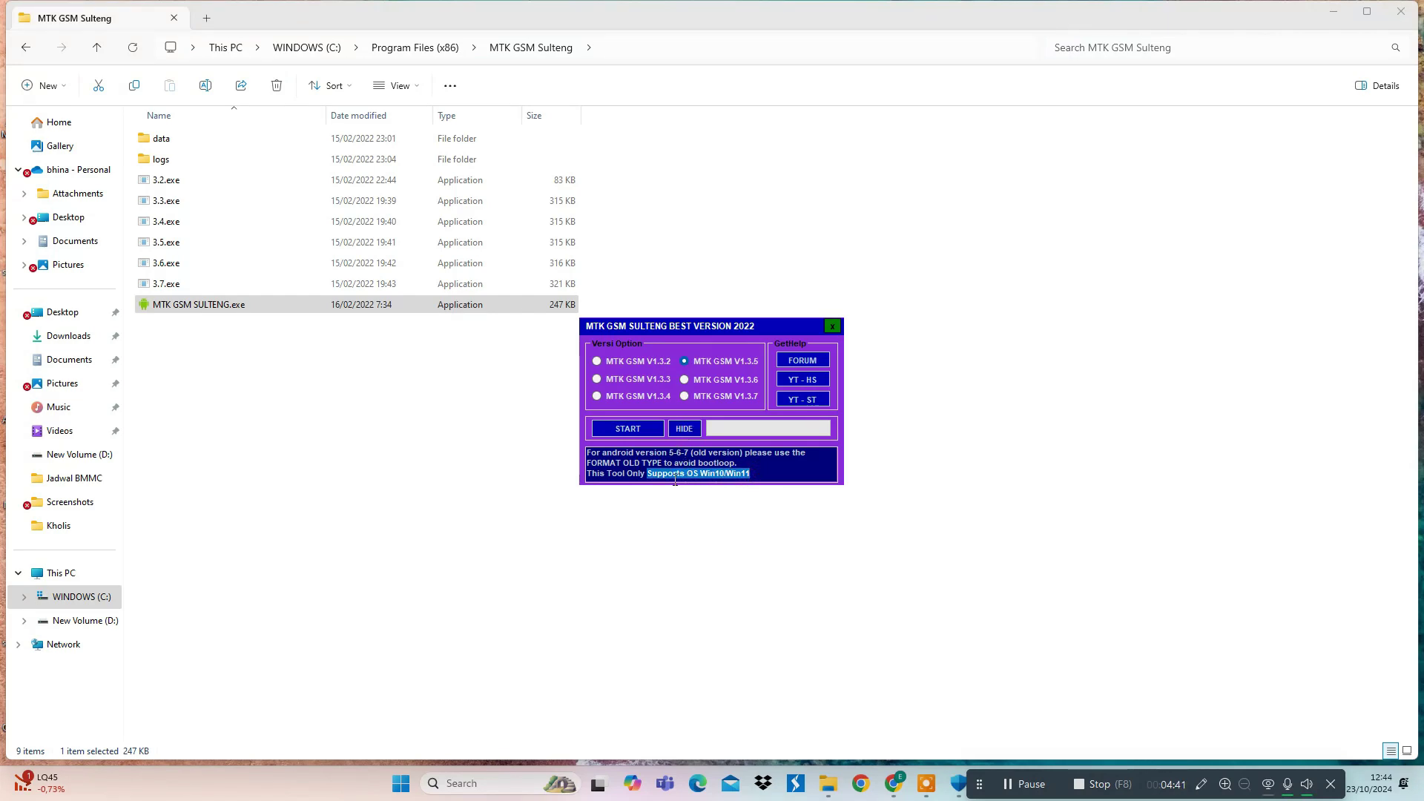